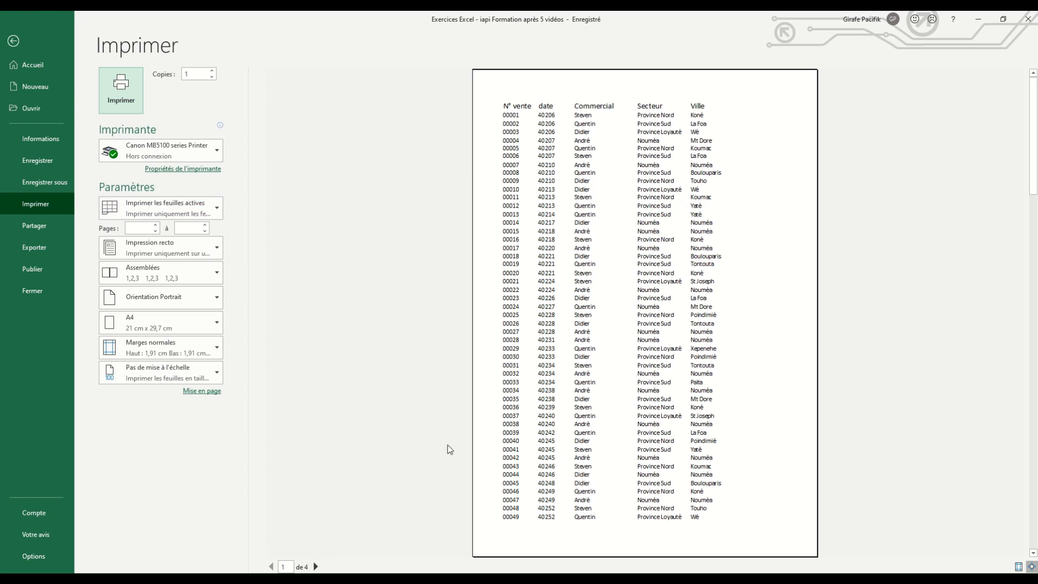
Return to the ventes sheet and examine where the dashed page breaks split the table around row 51 and column F
{"action": "key", "text": "Escape"}
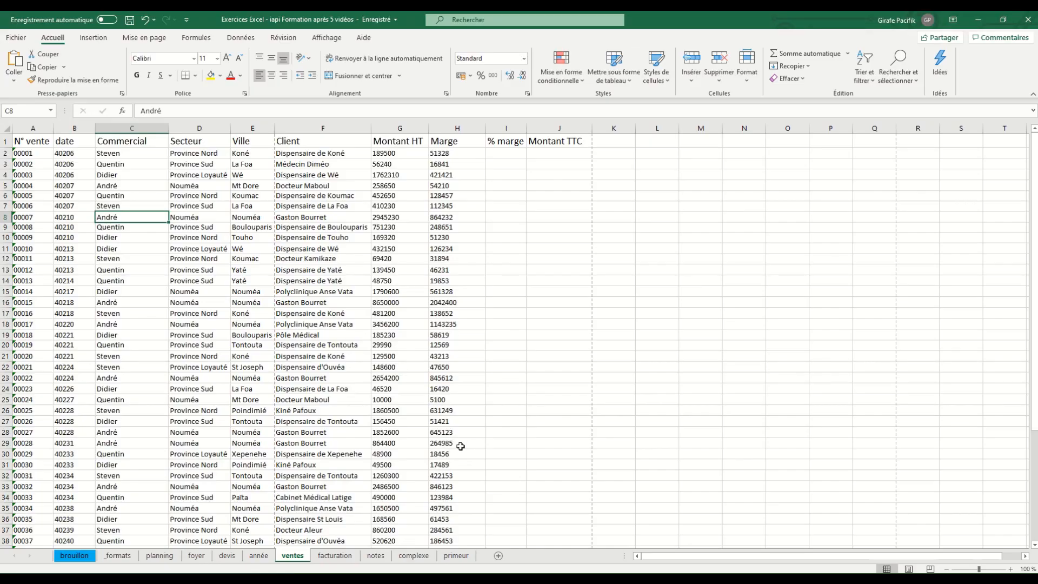
{"action": "scroll", "coordinate": [403, 441], "scroll_direction": "down", "scroll_amount": 4}
{"action": "scroll", "coordinate": [400, 441], "scroll_direction": "up", "scroll_amount": 4}
{"action": "scroll", "coordinate": [271, 300], "scroll_direction": "down", "scroll_amount": 12}
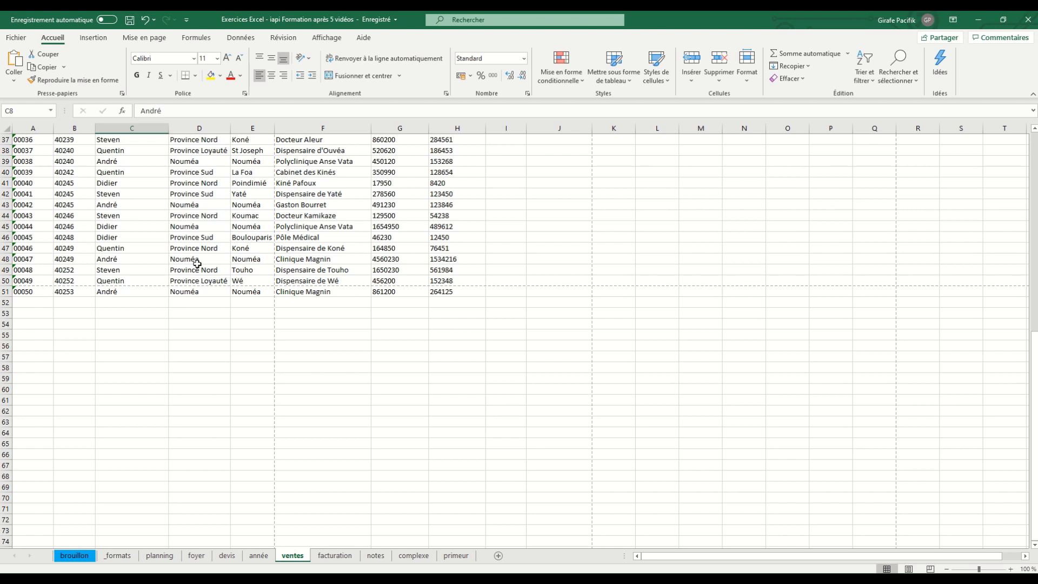
{"action": "left_click_drag", "start_coordinate": [196, 265], "coordinate": [374, 283]}
{"action": "left_click_drag", "start_coordinate": [220, 293], "coordinate": [259, 328]}
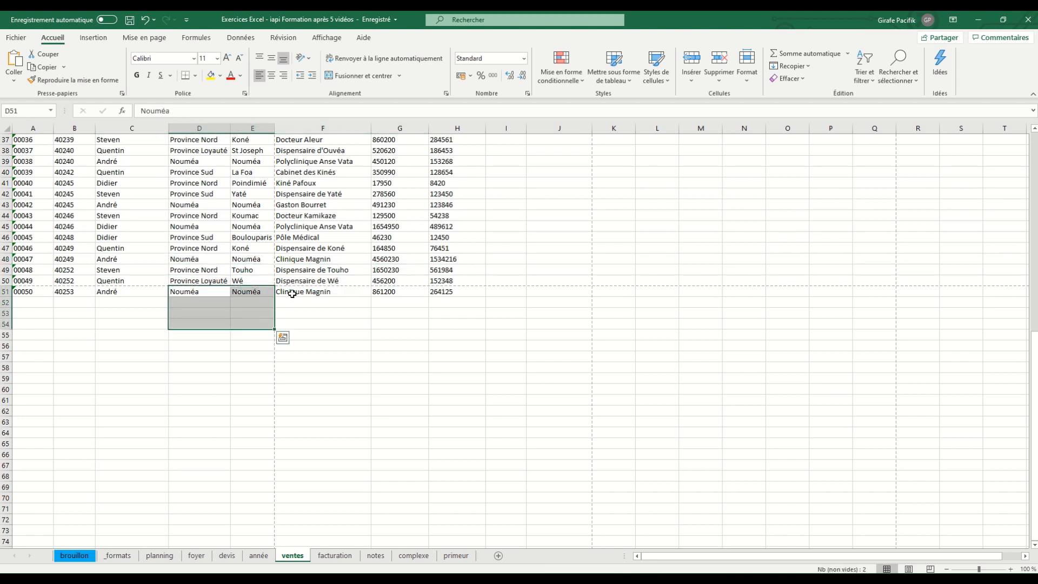
{"action": "left_click_drag", "start_coordinate": [287, 292], "coordinate": [324, 338]}
Preview the printout of the ventes sheet through all its pages and return to the first page
{"action": "key", "text": "ctrl+p"}
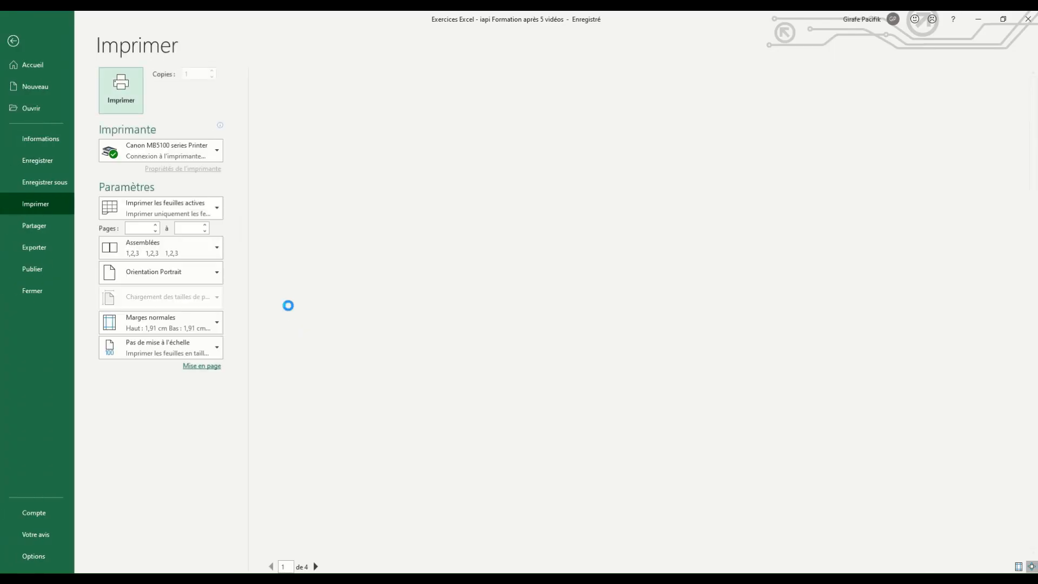
{"action": "left_click", "coordinate": [317, 567]}
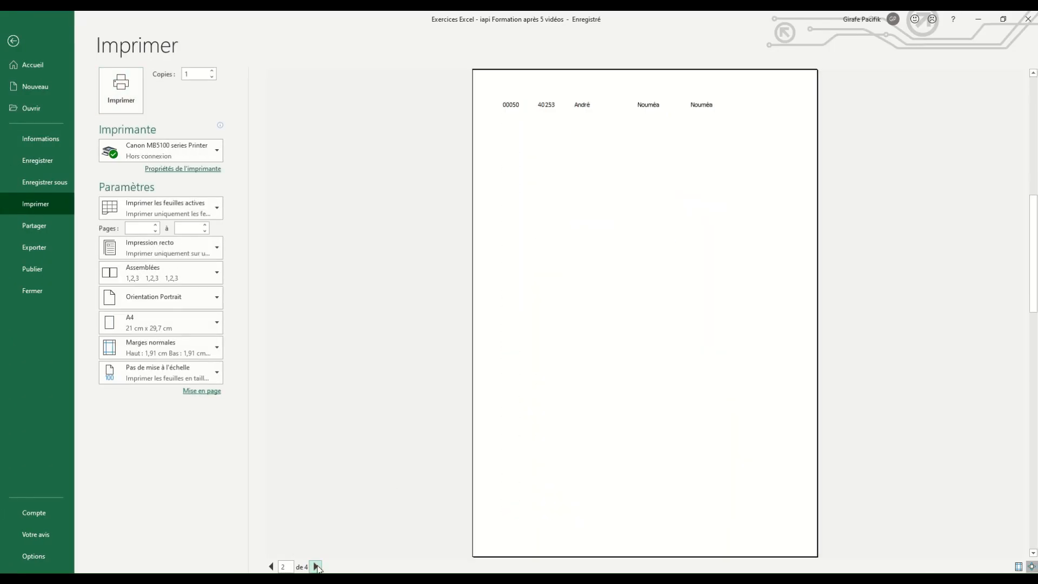
{"action": "left_click", "coordinate": [316, 567]}
{"action": "left_click", "coordinate": [317, 567]}
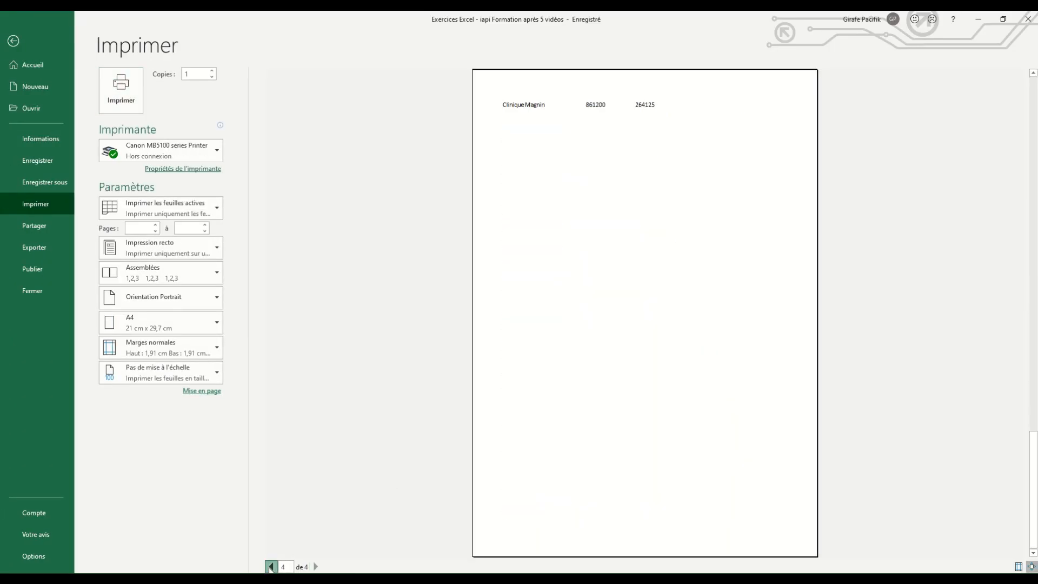
{"action": "left_click", "coordinate": [271, 567]}
{"action": "left_click", "coordinate": [271, 567]}
{"action": "left_click", "coordinate": [271, 567]}
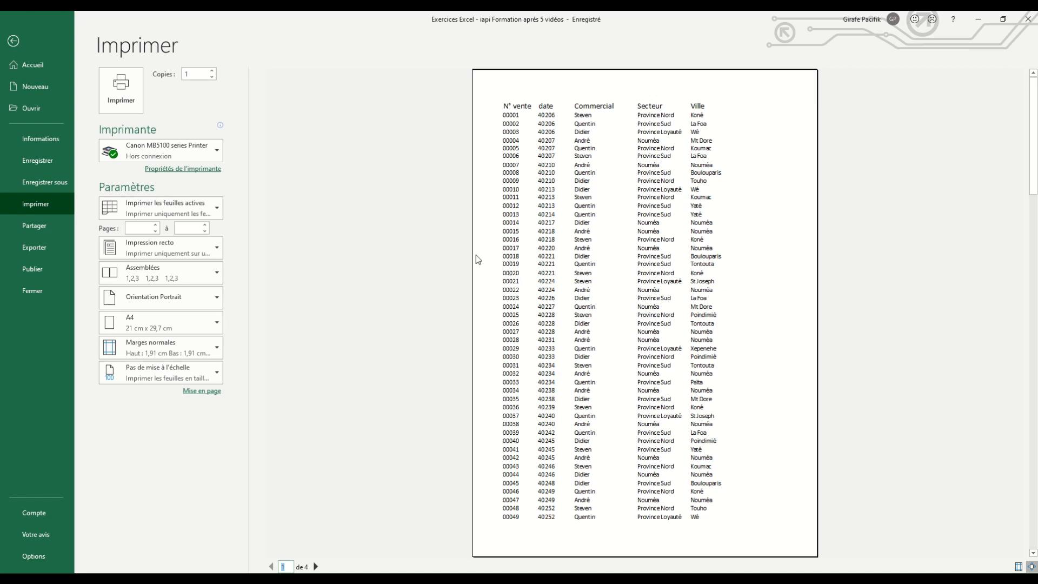
Check the printer's properties and the available choices for what to print
{"action": "left_click", "coordinate": [194, 169]}
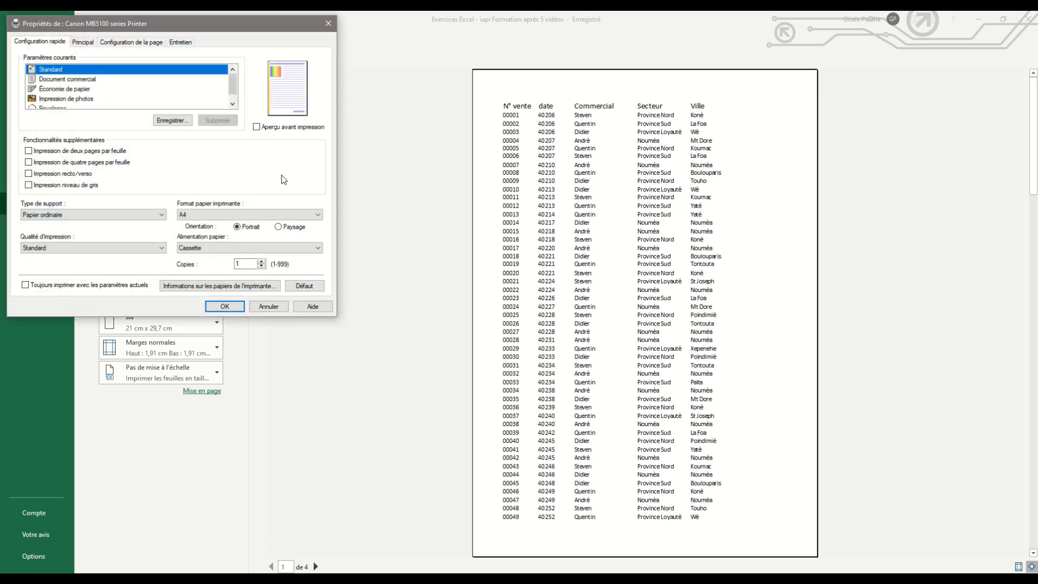
{"action": "left_click", "coordinate": [329, 24]}
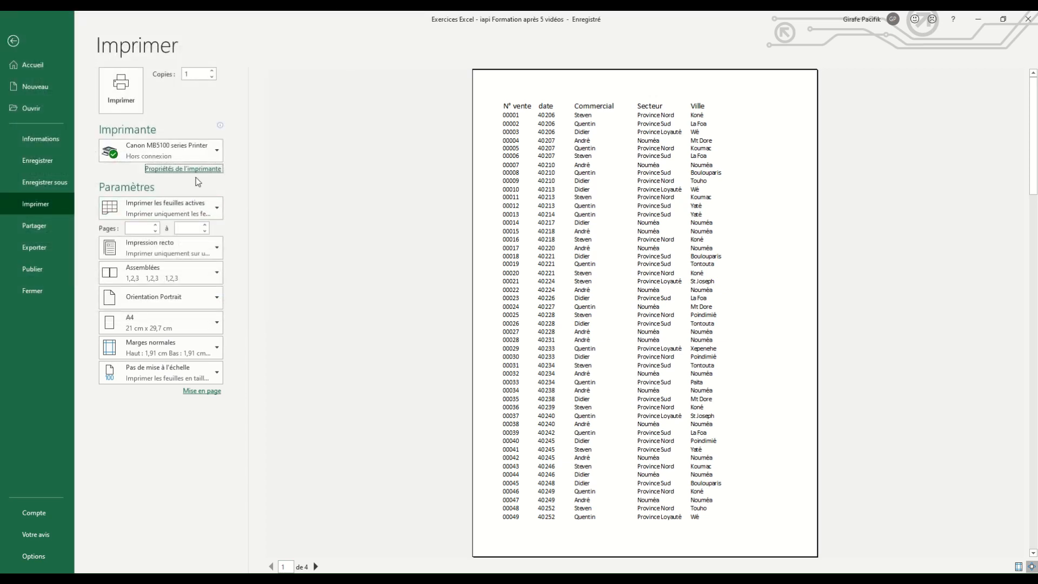
{"action": "left_click", "coordinate": [210, 205]}
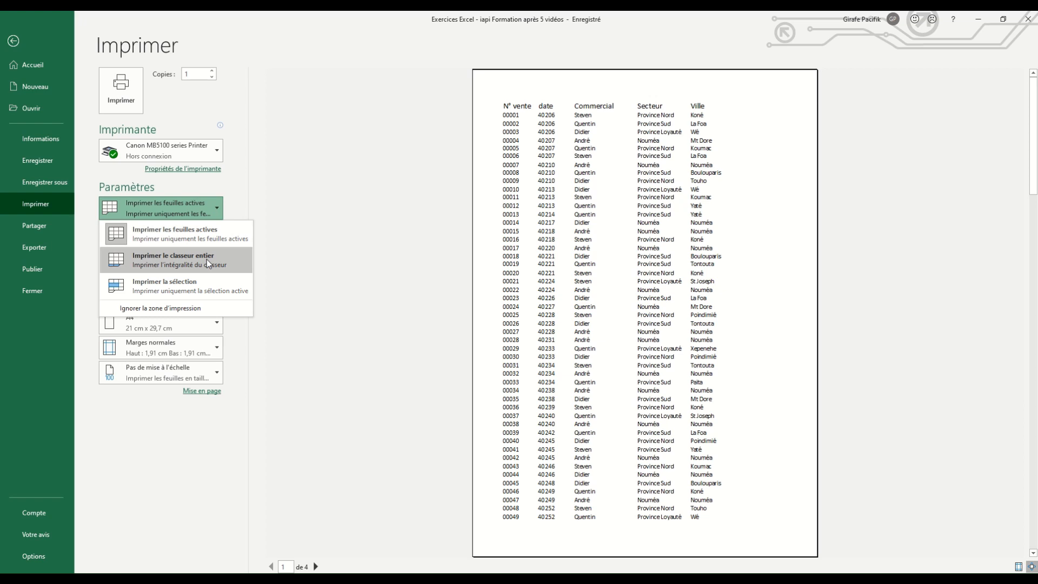
{"action": "left_click", "coordinate": [332, 212]}
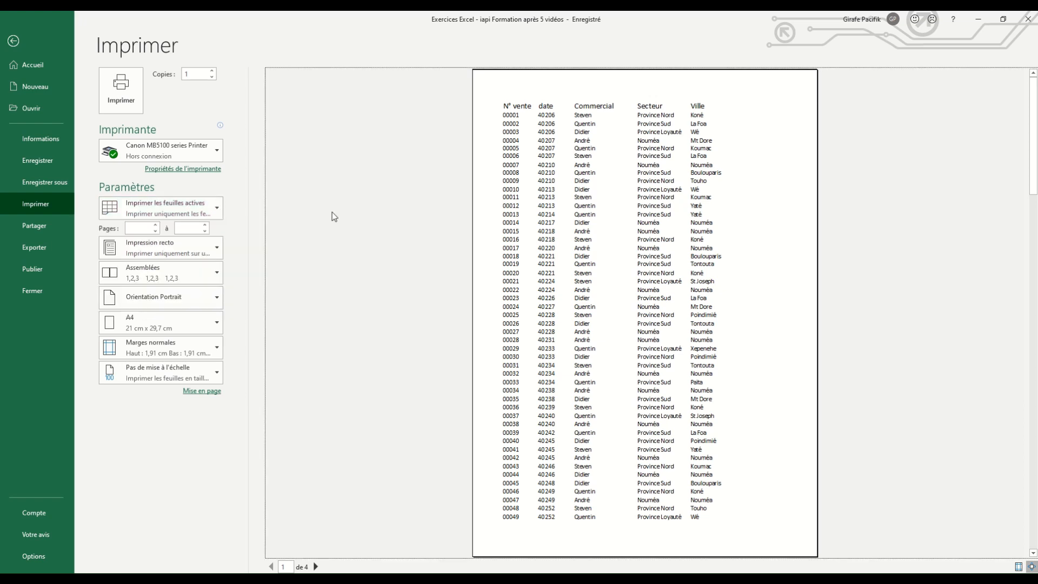
Preview printing only the selected range C6:F20, and restore printing of the active sheets
{"action": "key", "text": "Escape"}
{"action": "scroll", "coordinate": [247, 246], "scroll_direction": "up", "scroll_amount": 12}
{"action": "left_click_drag", "start_coordinate": [130, 195], "coordinate": [312, 343]}
{"action": "key", "text": "ctrl+p"}
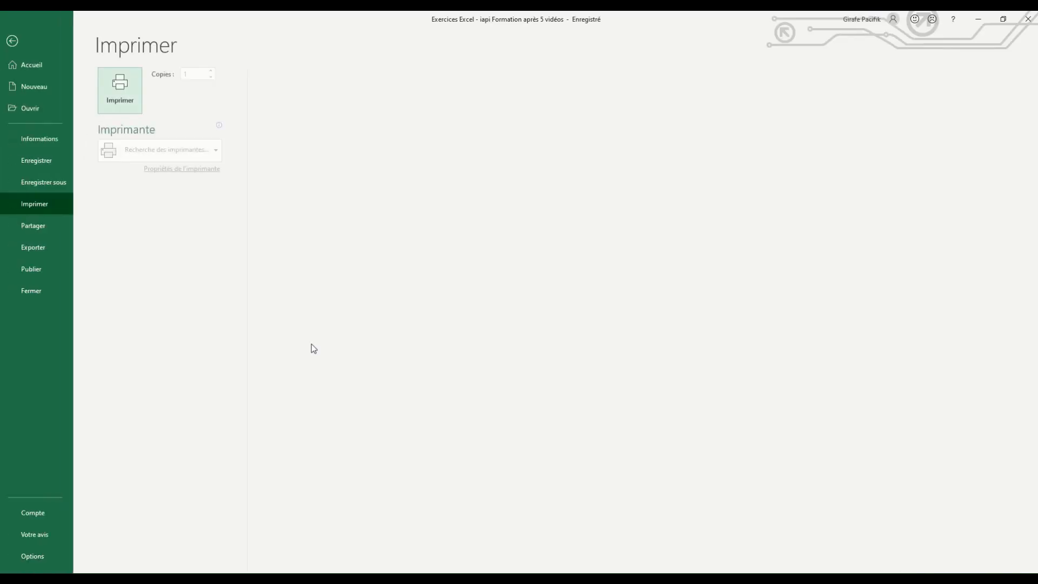
{"action": "left_click", "coordinate": [218, 213]}
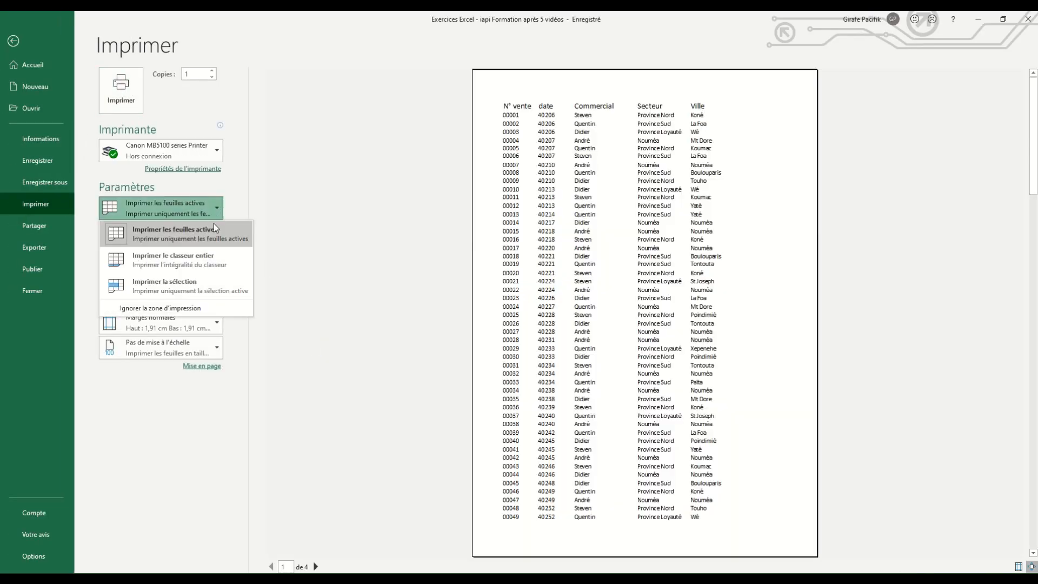
{"action": "left_click", "coordinate": [201, 284]}
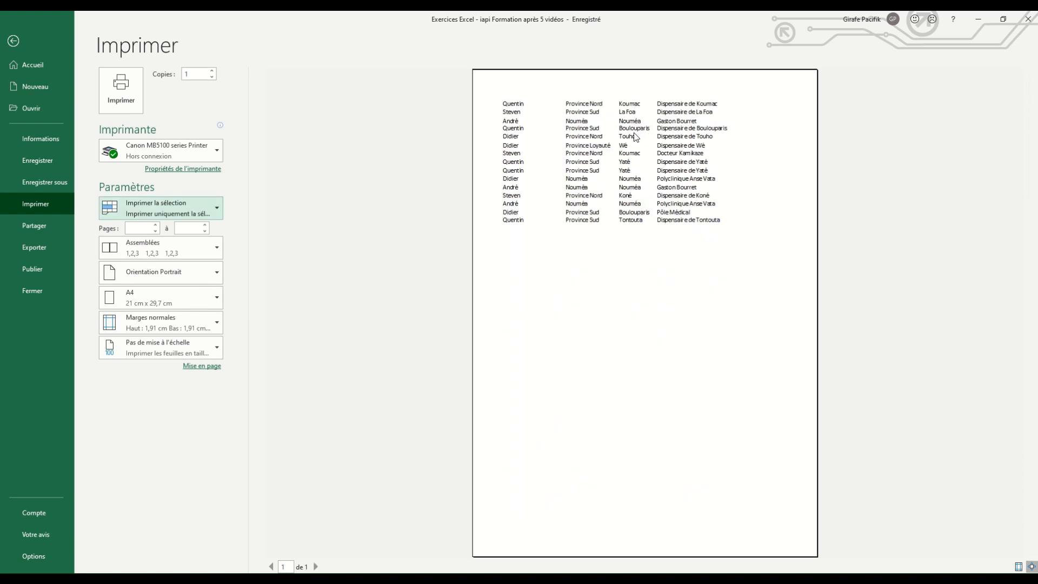
{"action": "left_click", "coordinate": [215, 212]}
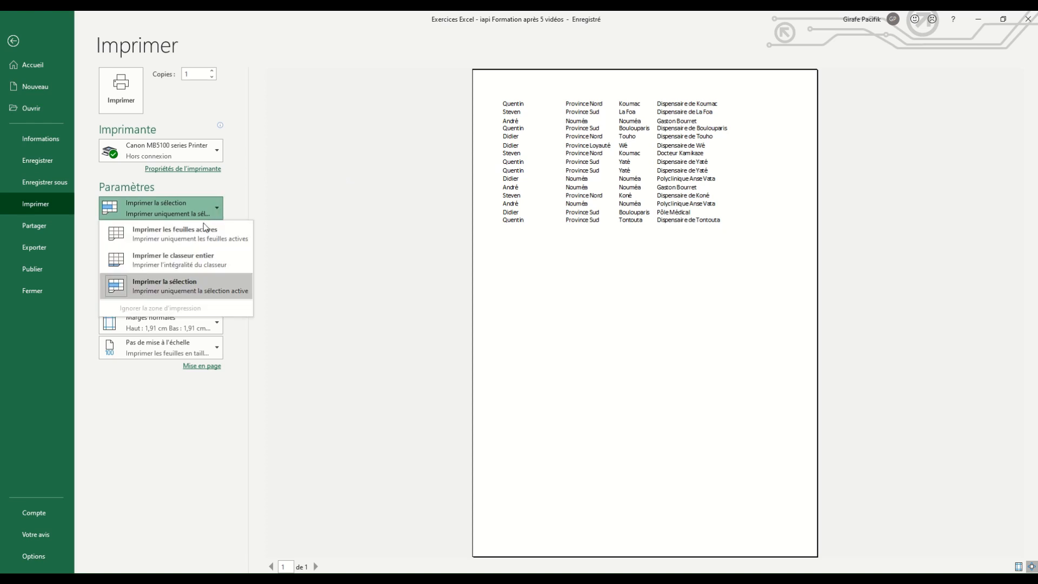
{"action": "left_click", "coordinate": [205, 229]}
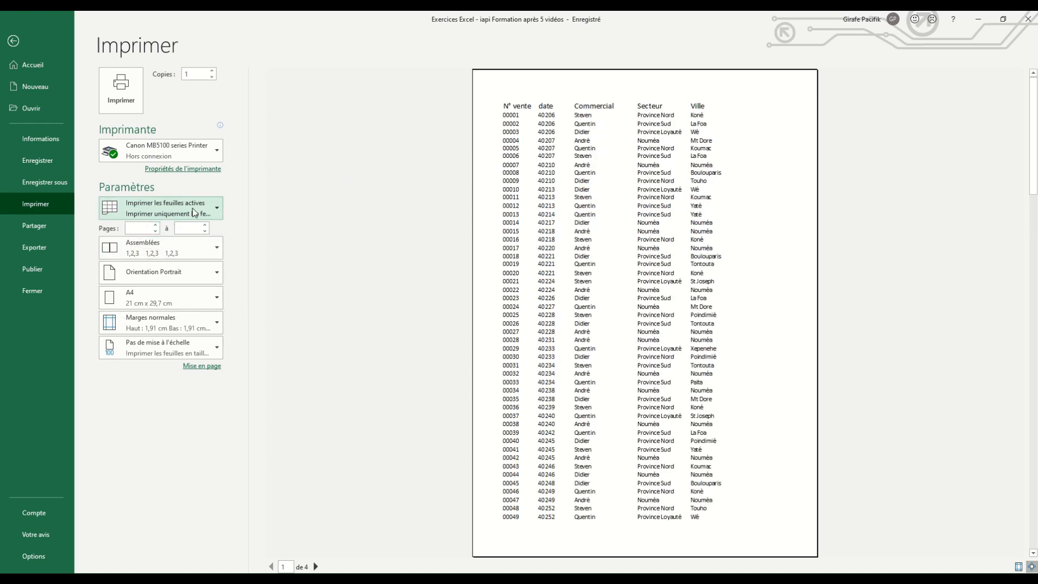
Check the page range fields and the collation and orientation options in the print settings
{"action": "left_click", "coordinate": [141, 227]}
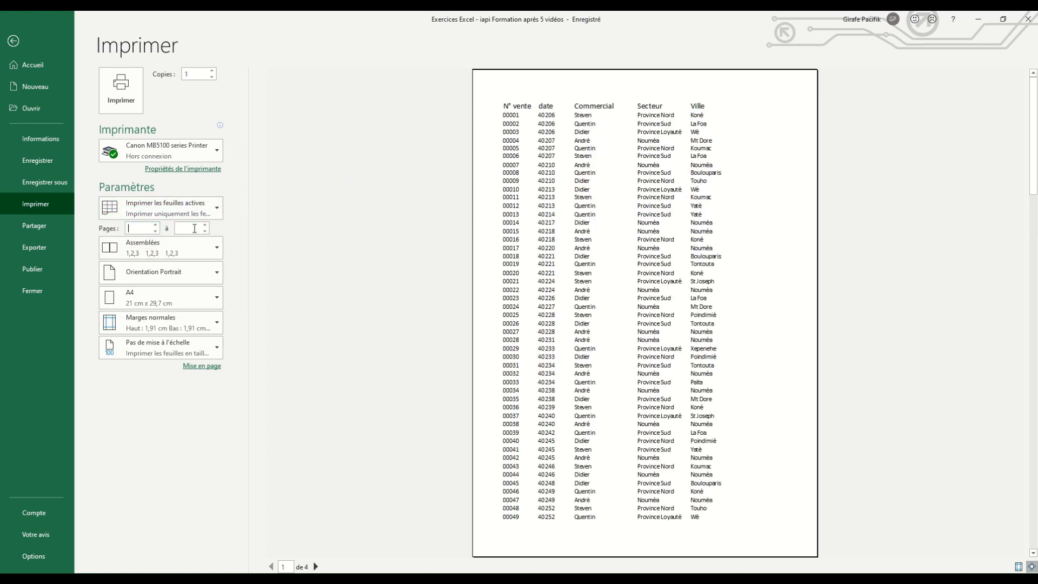
{"action": "left_click", "coordinate": [219, 246]}
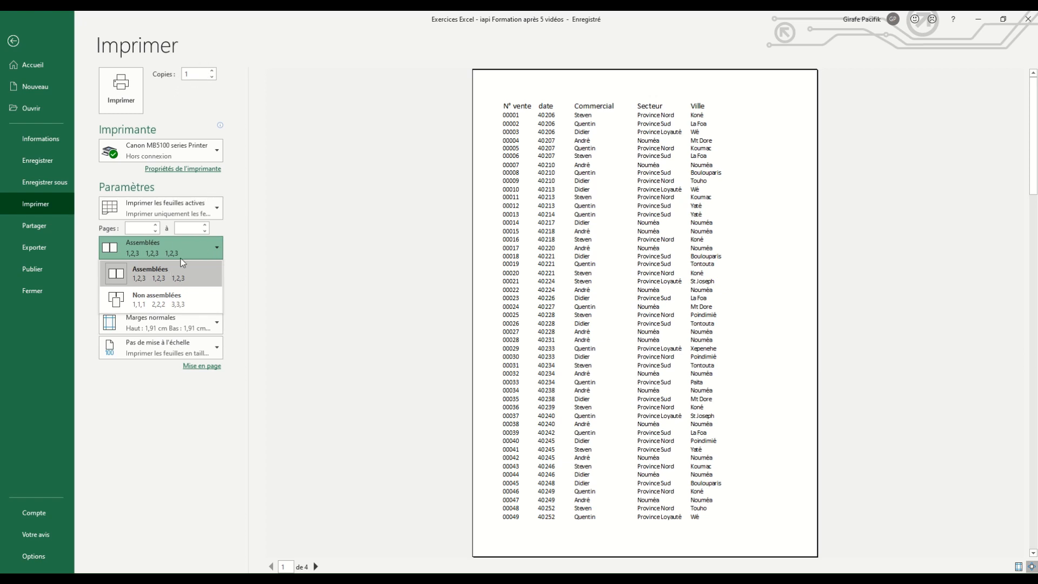
{"action": "left_click", "coordinate": [269, 218]}
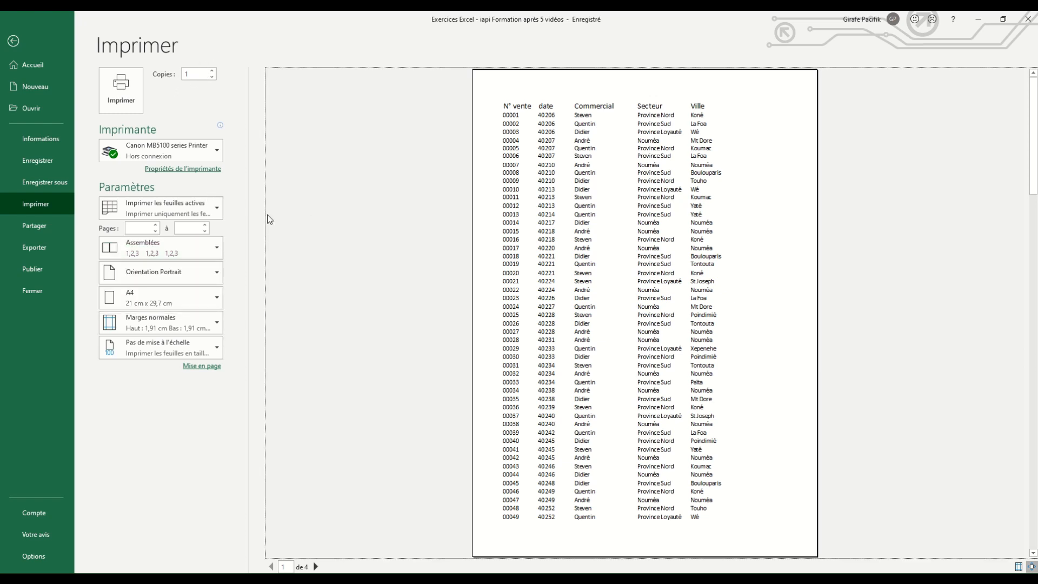
{"action": "left_click", "coordinate": [218, 275]}
{"action": "left_click", "coordinate": [218, 275]}
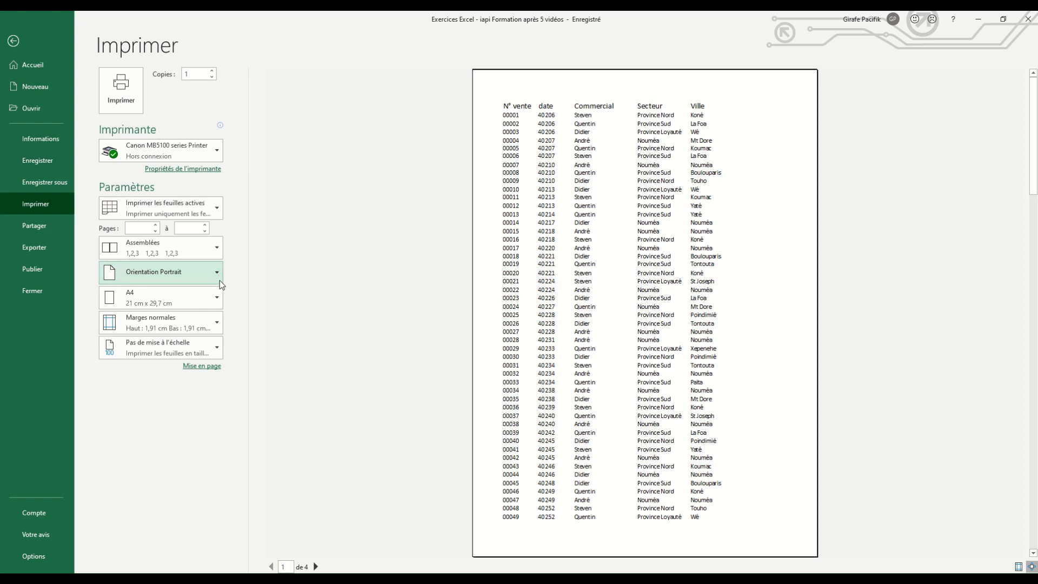
Look through the list of available paper sizes without changing the A4 format
{"action": "left_click", "coordinate": [220, 297]}
{"action": "left_click", "coordinate": [219, 296]}
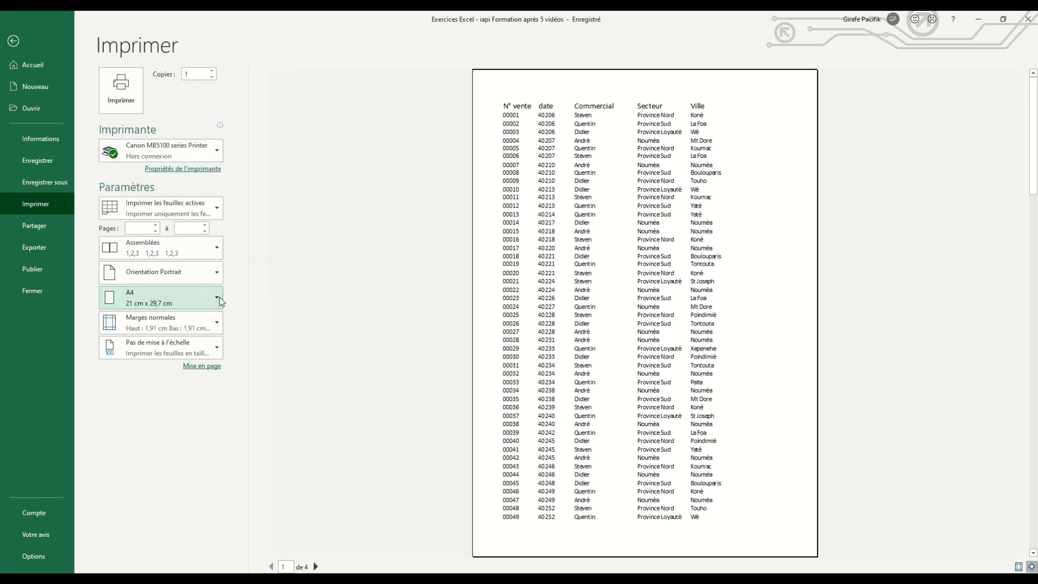
{"action": "left_click", "coordinate": [220, 296]}
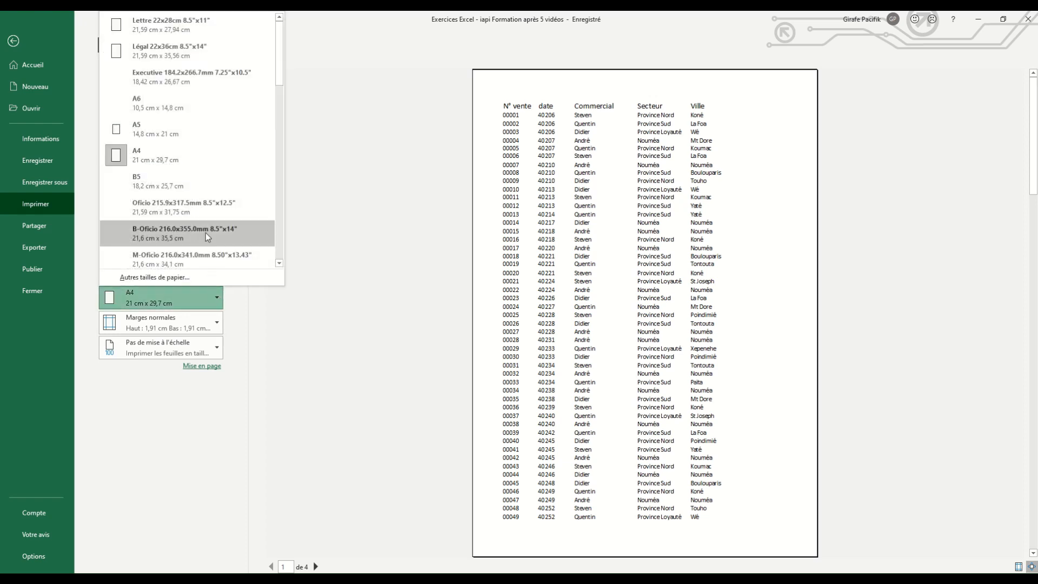
{"action": "scroll", "coordinate": [205, 232], "scroll_direction": "down", "scroll_amount": 9}
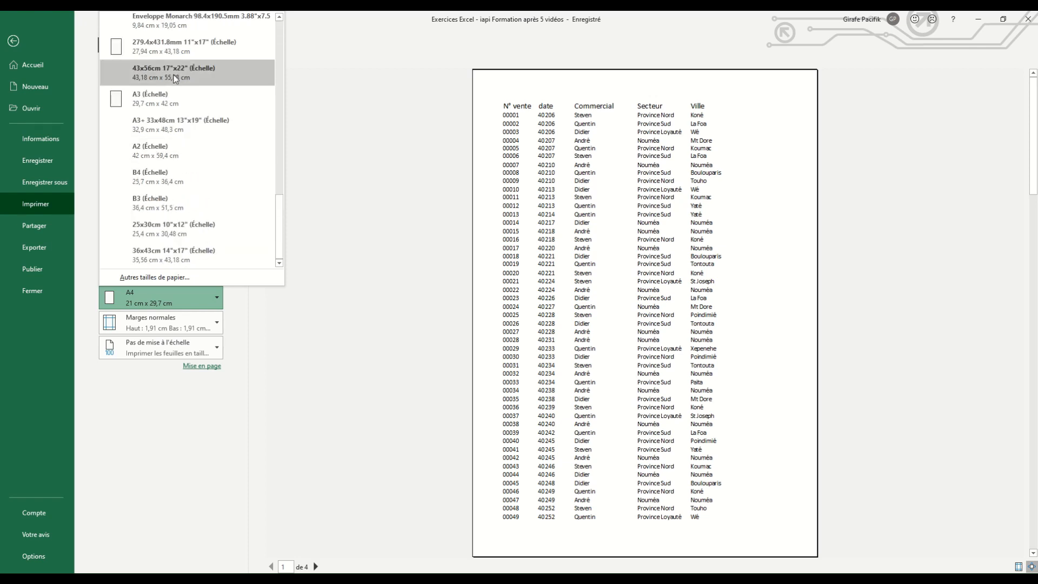
{"action": "left_click", "coordinate": [264, 305]}
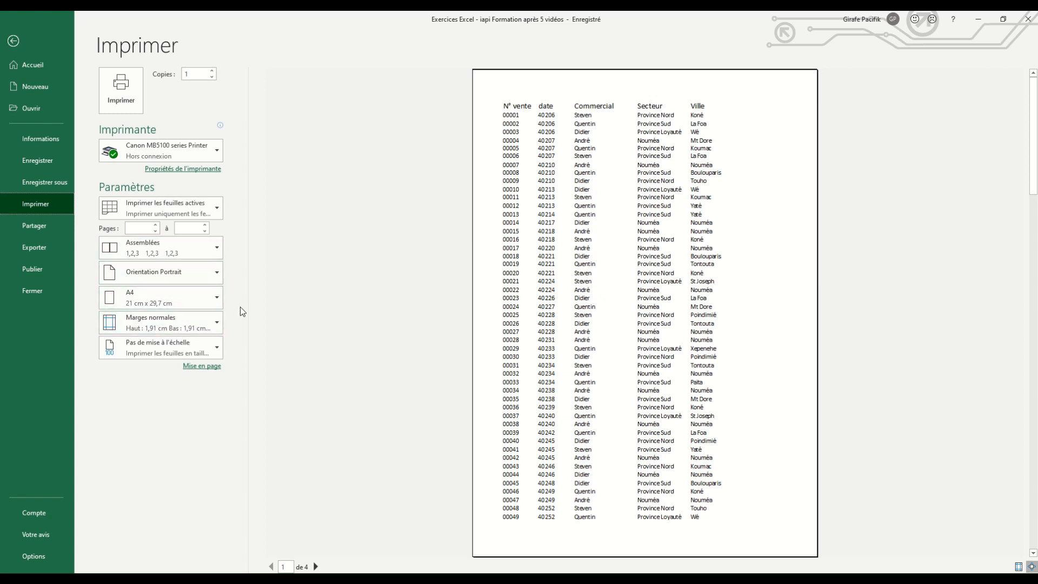
View the page setup dialog from the worksheet's layout commands and from the print settings, closing it without changes
{"action": "key", "text": "Escape"}
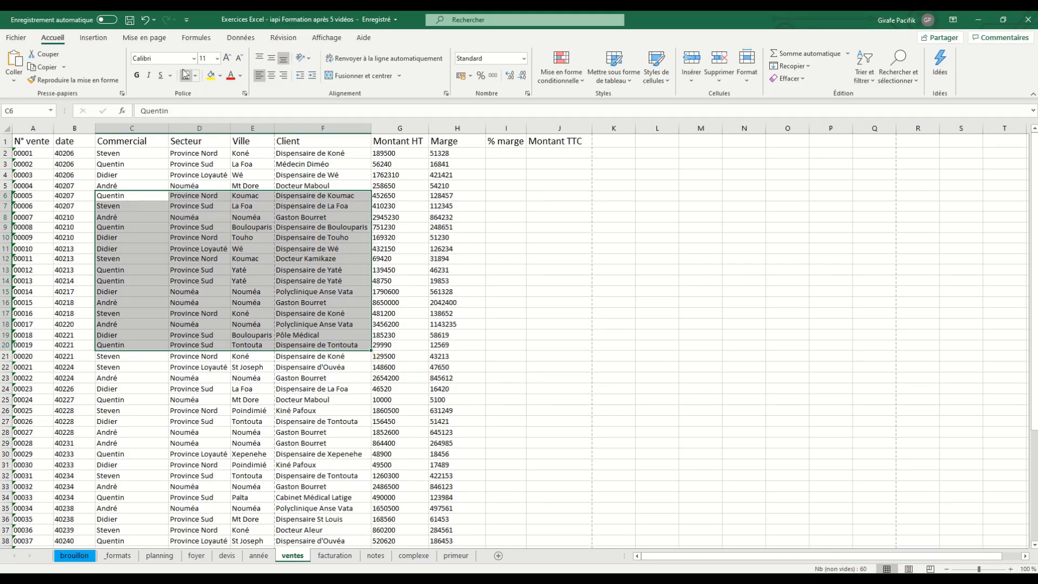
{"action": "left_click", "coordinate": [144, 38]}
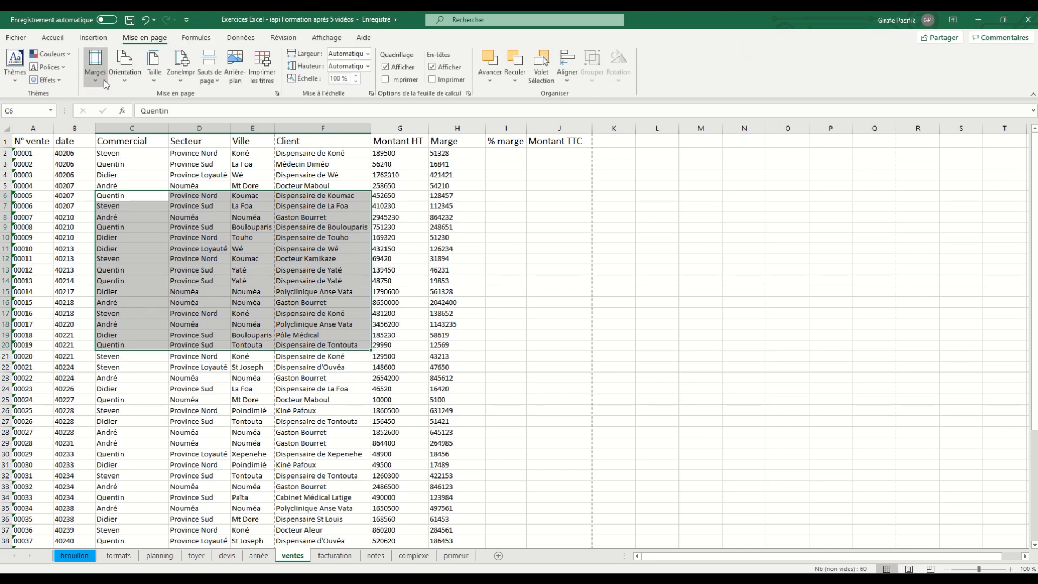
{"action": "left_click", "coordinate": [276, 93]}
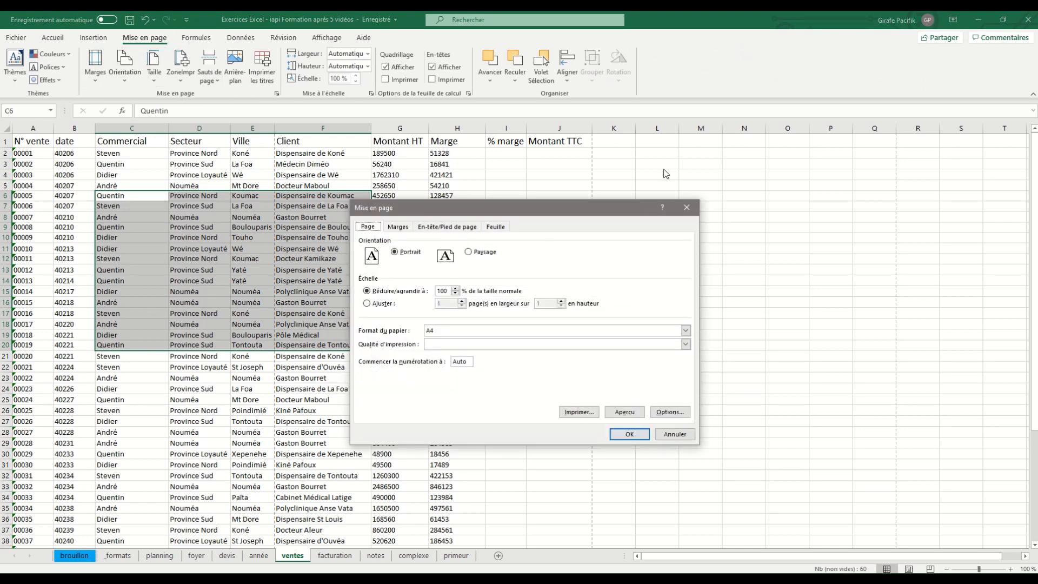
{"action": "left_click", "coordinate": [687, 208]}
{"action": "key", "text": "ctrl+p"}
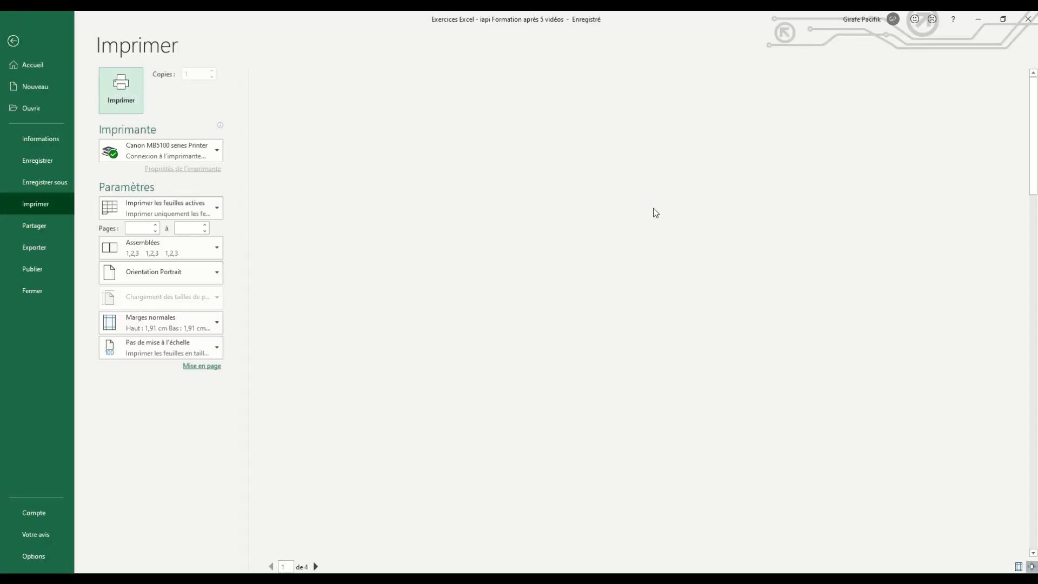
{"action": "left_click", "coordinate": [209, 391]}
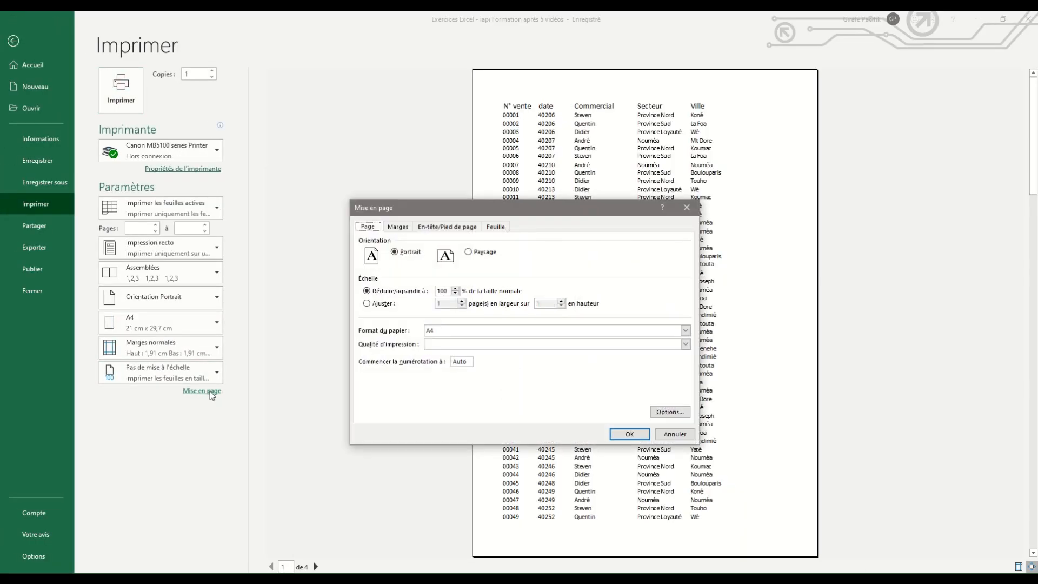
{"action": "key", "text": "Escape"}
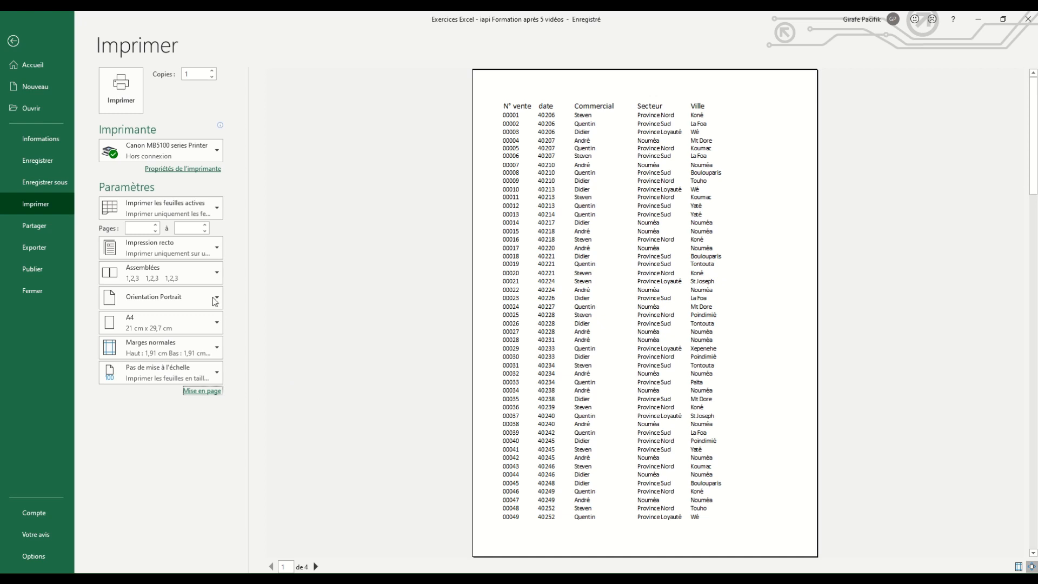
Review the print scaling options, keep no scaling, and return to the ventes sheet
{"action": "left_click", "coordinate": [211, 373]}
{"action": "left_click", "coordinate": [211, 373]}
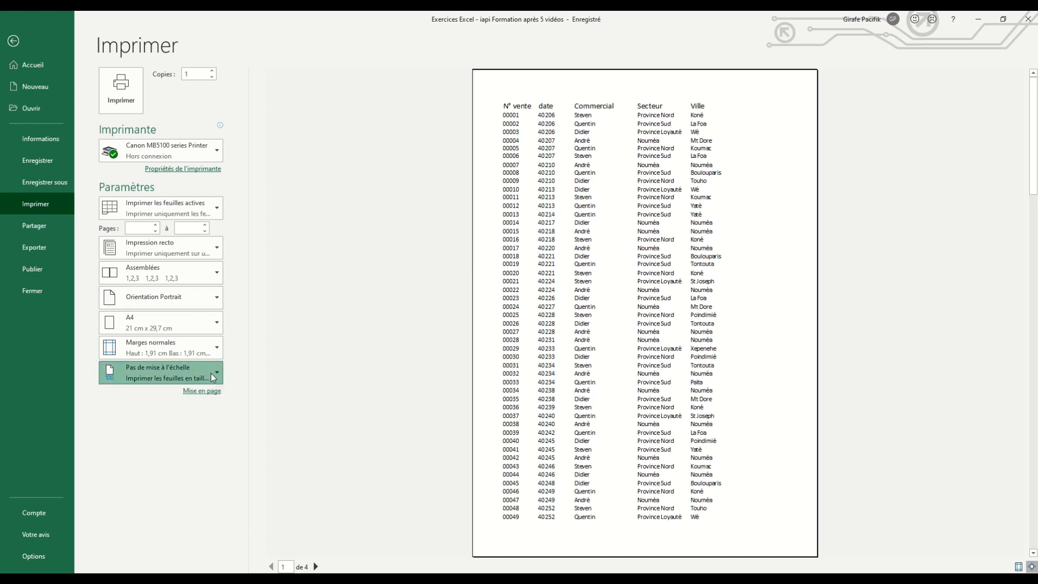
{"action": "left_click", "coordinate": [213, 373]}
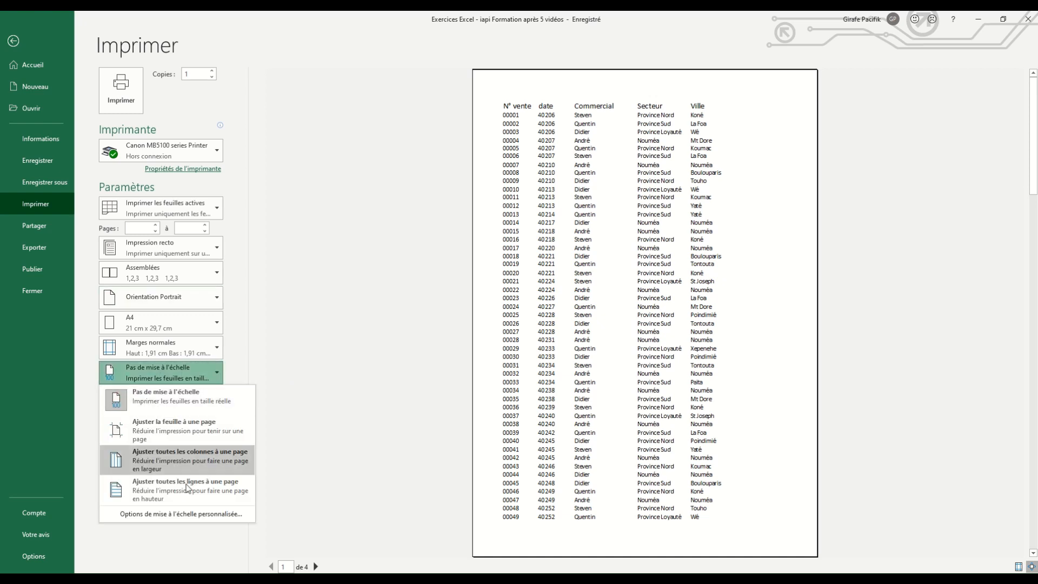
{"action": "left_click", "coordinate": [200, 413]}
{"action": "key", "text": "Escape"}
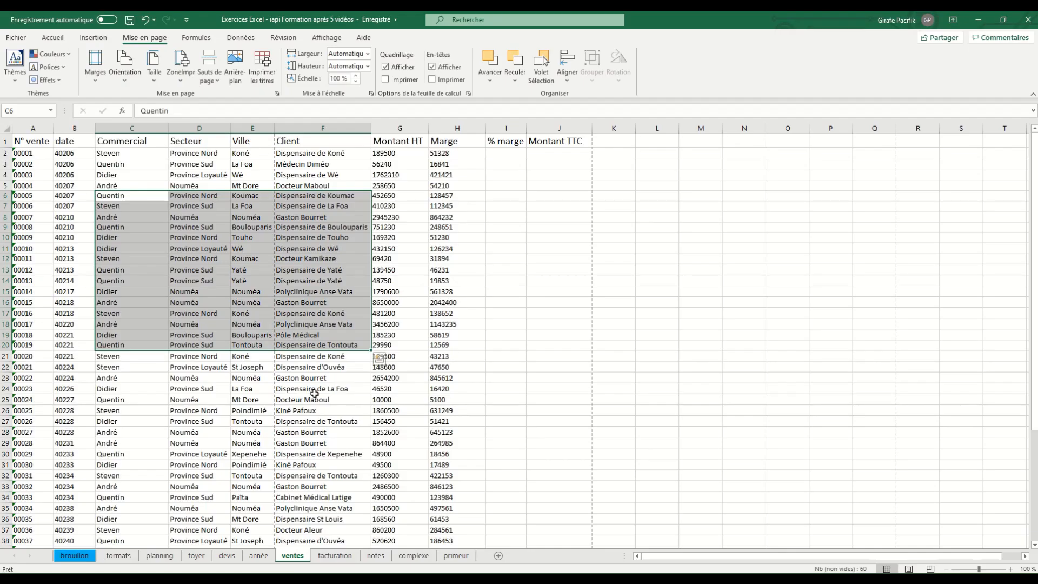
Reduce the print scale of the ventes sheet to 90 % and check where the page breaks fall
{"action": "left_click", "coordinate": [268, 177]}
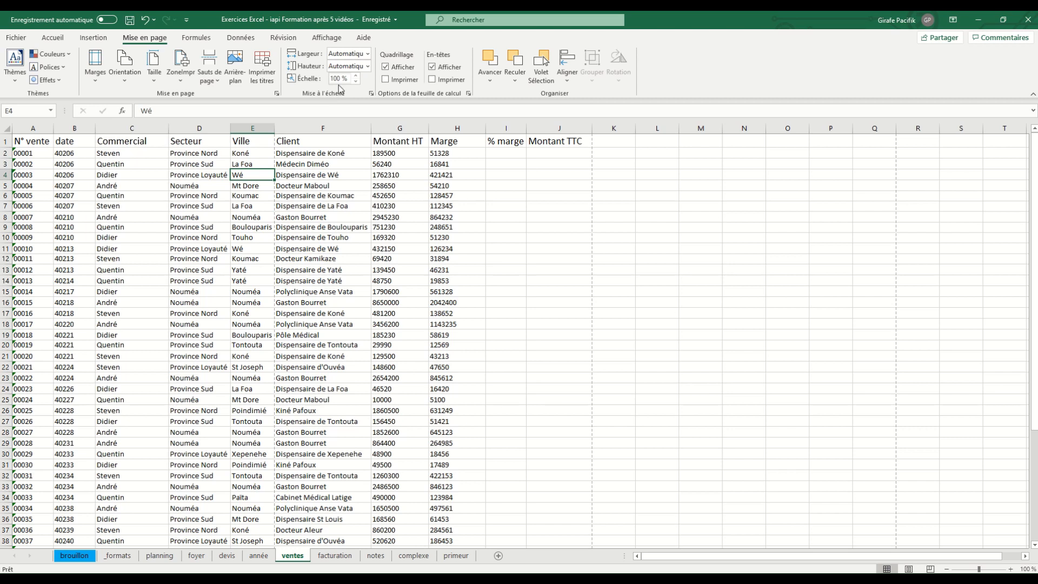
{"action": "left_click", "coordinate": [356, 83]}
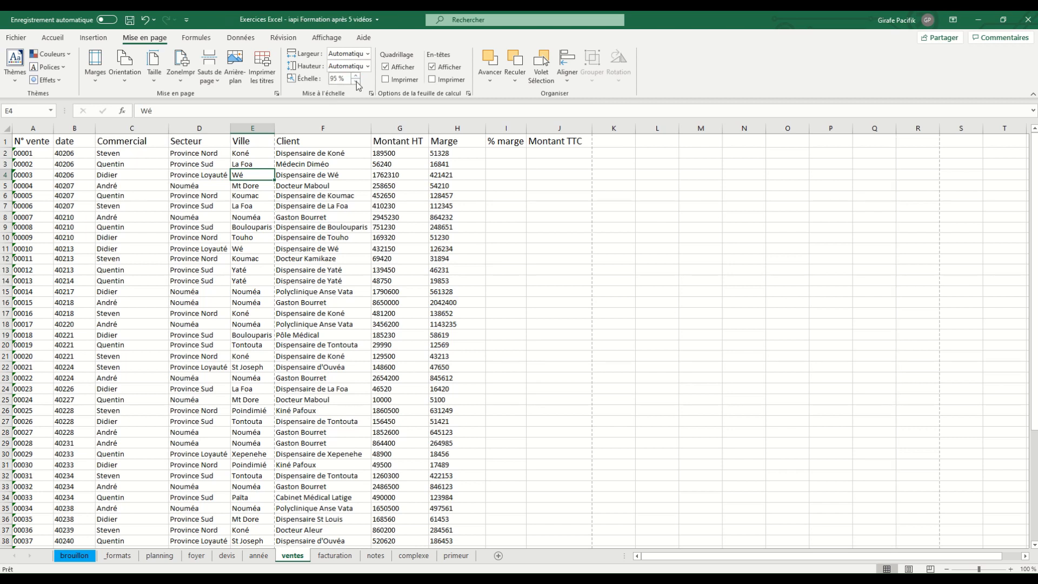
{"action": "left_click", "coordinate": [356, 82]}
{"action": "left_click", "coordinate": [356, 75]}
{"action": "left_click", "coordinate": [357, 83]}
{"action": "left_click_drag", "start_coordinate": [367, 146], "coordinate": [355, 308]}
{"action": "left_click", "coordinate": [397, 261]}
{"action": "scroll", "coordinate": [397, 266], "scroll_direction": "down", "scroll_amount": 1}
{"action": "scroll", "coordinate": [397, 265], "scroll_direction": "down", "scroll_amount": 5}
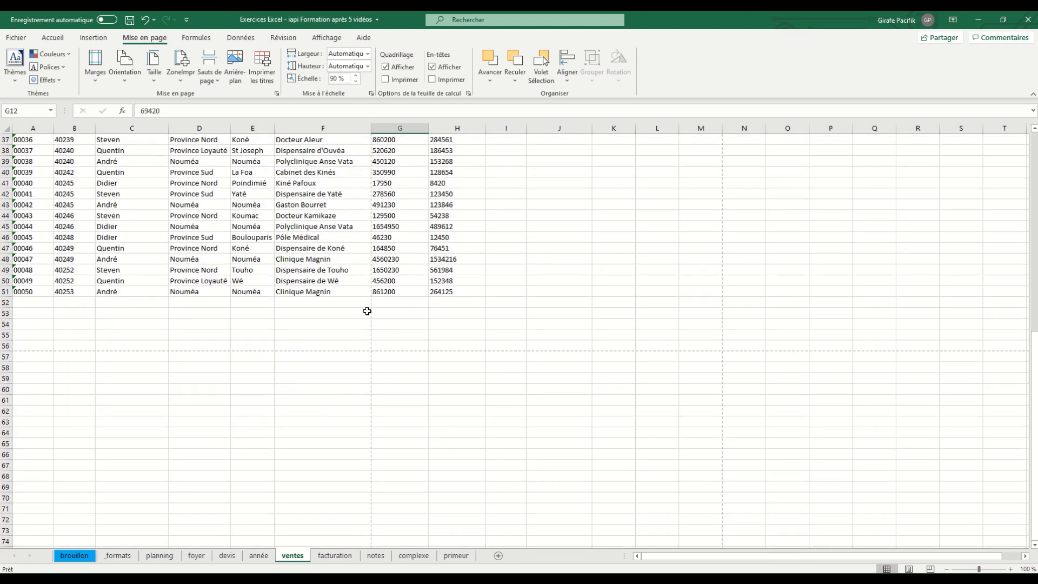
{"action": "scroll", "coordinate": [373, 294], "scroll_direction": "up", "scroll_amount": 6}
Reduce the print scale to 80 % and check the sheet in the print preview
{"action": "left_click", "coordinate": [357, 82]}
{"action": "left_click", "coordinate": [356, 82]}
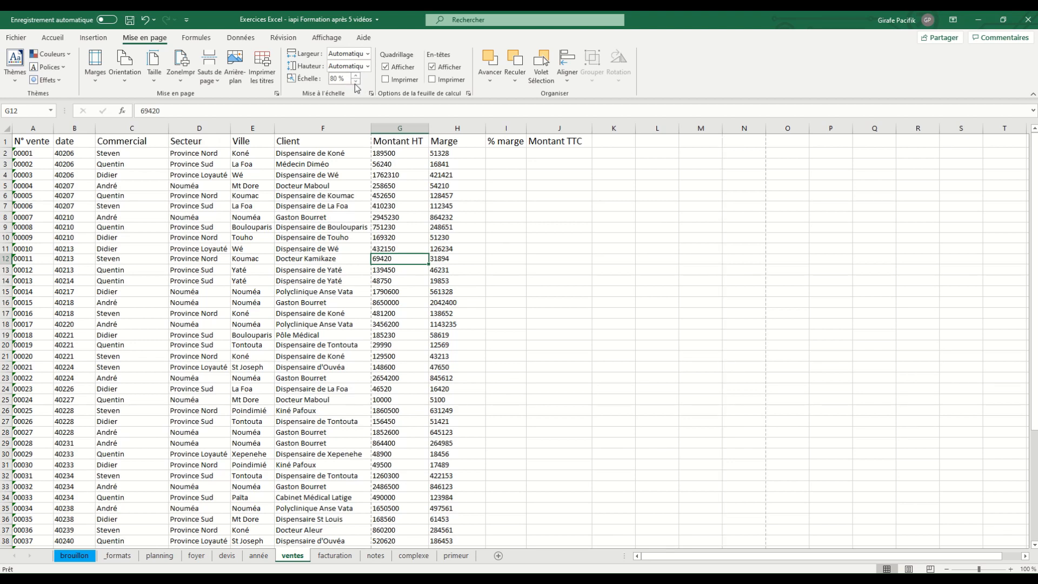
{"action": "key", "text": "ctrl+p"}
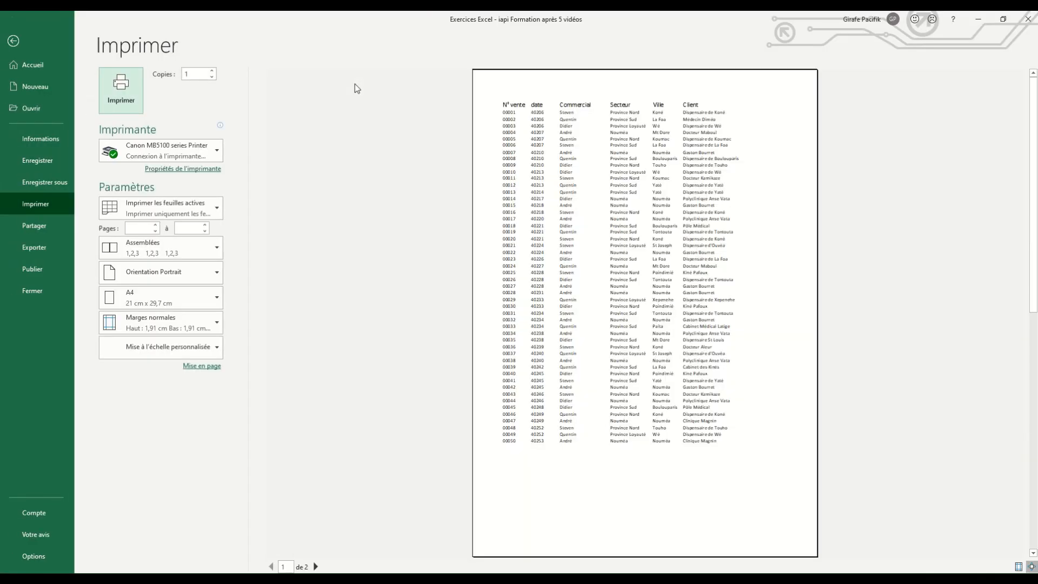
{"action": "key", "text": "Escape"}
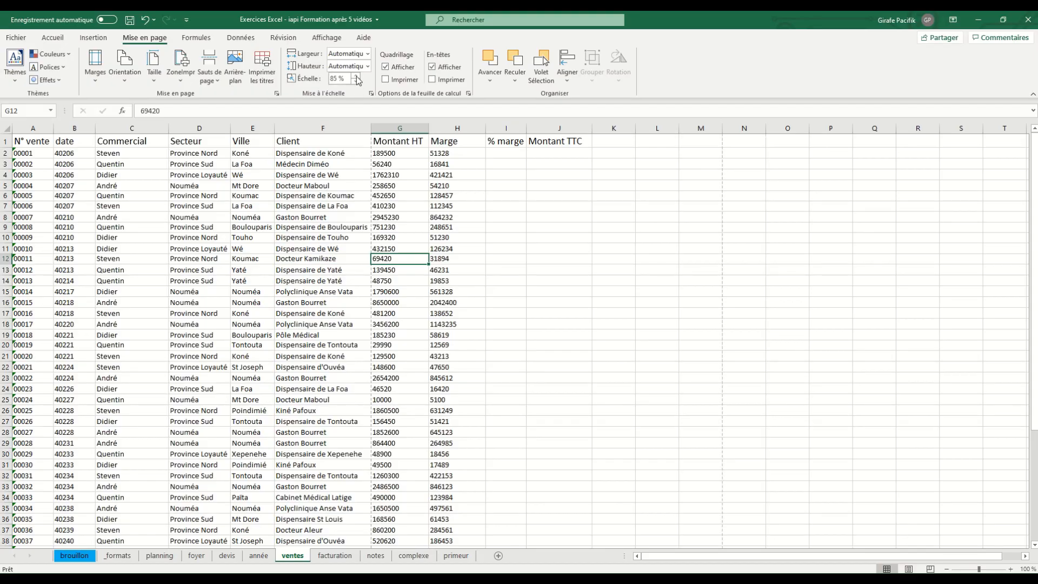
Restore the print scale of the sheet to 100 %
{"action": "left_click", "coordinate": [357, 76]}
{"action": "left_click", "coordinate": [356, 76]}
{"action": "left_click", "coordinate": [357, 76]}
{"action": "left_click", "coordinate": [356, 76]}
Set the print height to 1 page and look through the pages in the print preview
{"action": "left_click", "coordinate": [338, 66]}
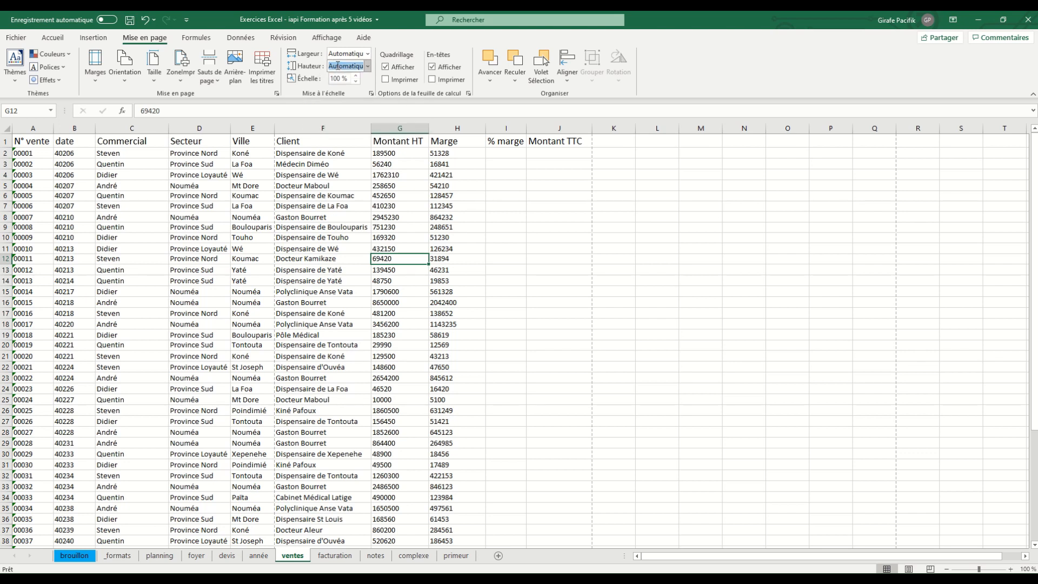
{"action": "left_click", "coordinate": [368, 66]}
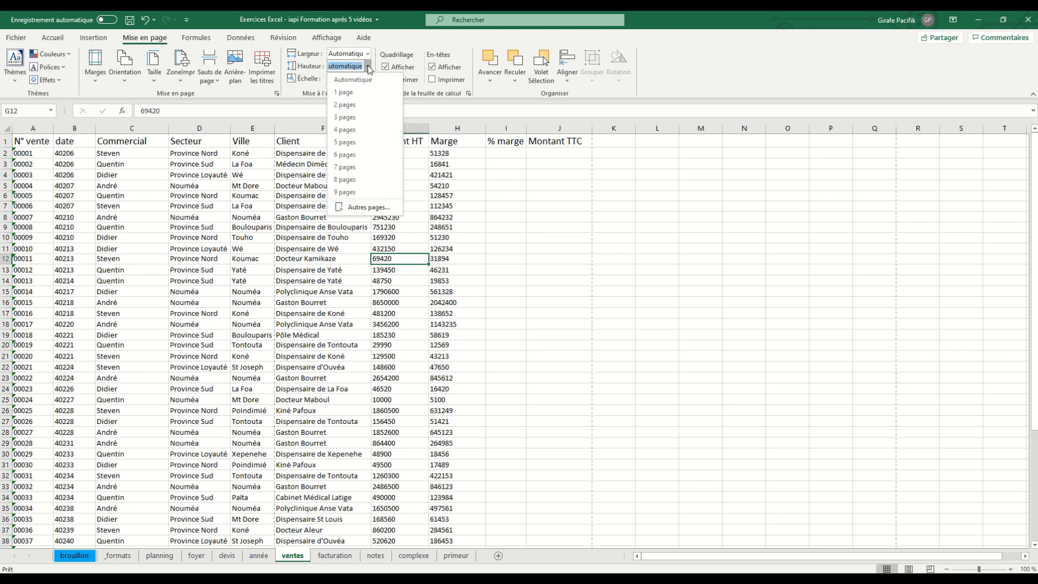
{"action": "left_click", "coordinate": [358, 92]}
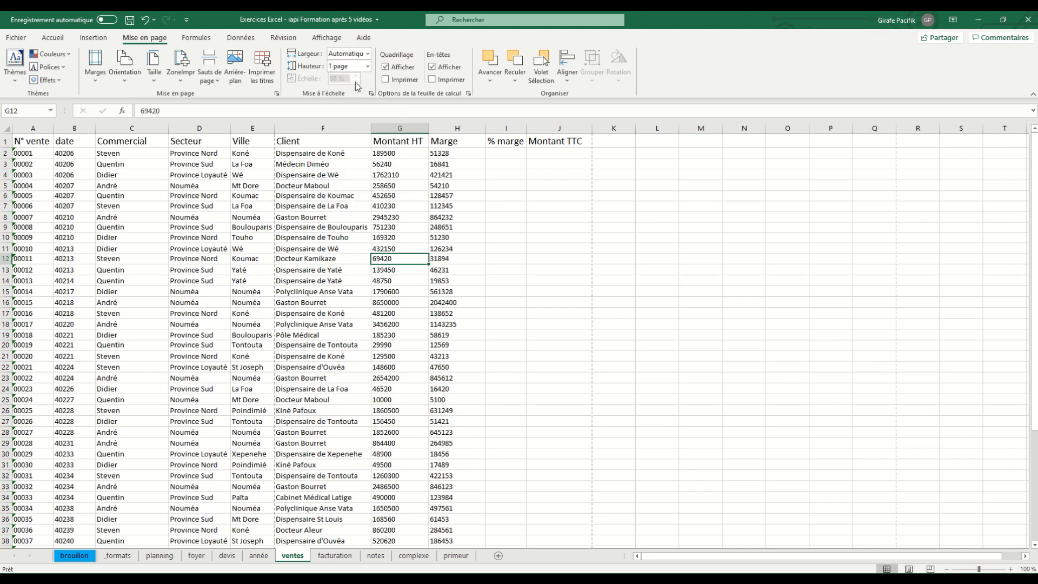
{"action": "scroll", "coordinate": [268, 229], "scroll_direction": "down", "scroll_amount": 4}
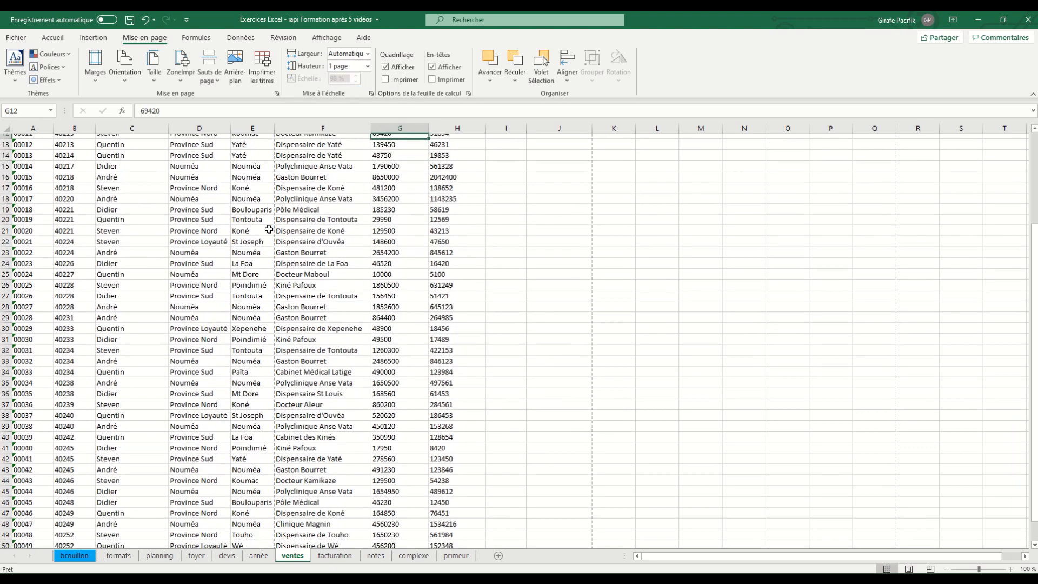
{"action": "scroll", "coordinate": [269, 229], "scroll_direction": "up", "scroll_amount": 4}
{"action": "key", "text": "ctrl+p"}
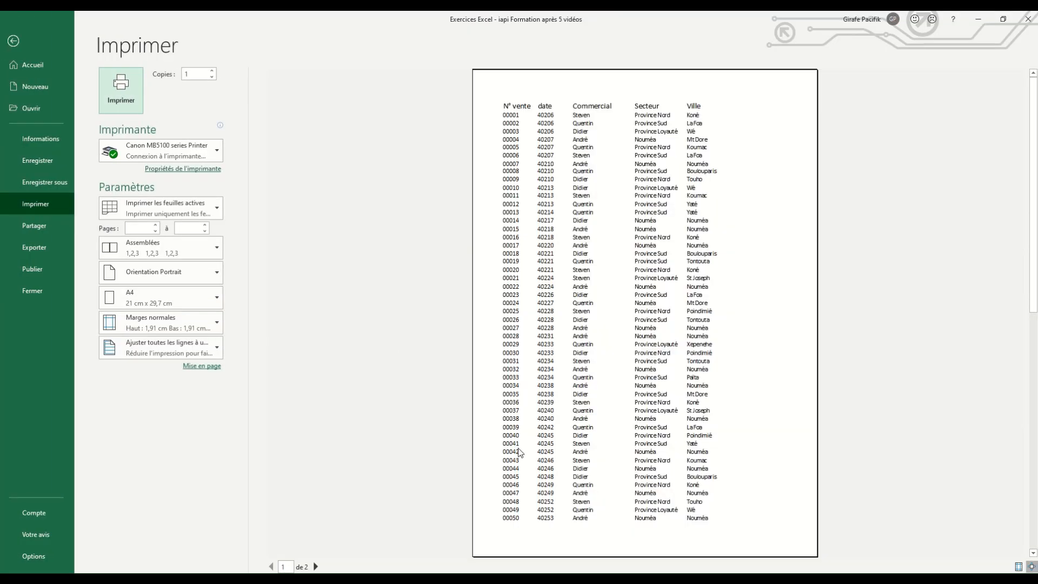
{"action": "left_click", "coordinate": [316, 566]}
{"action": "left_click", "coordinate": [272, 565]}
{"action": "key", "text": "Escape"}
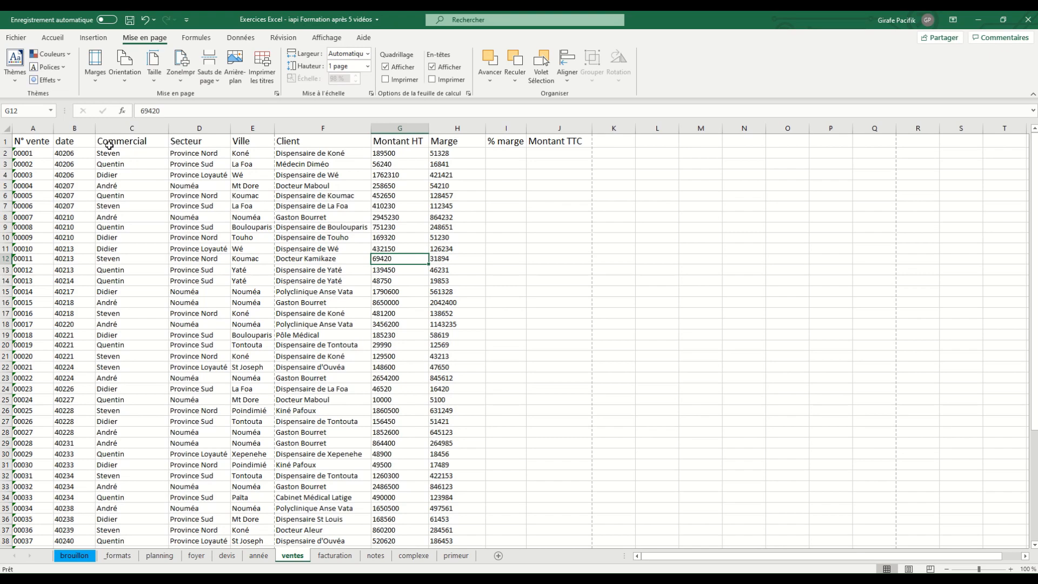
Try a taller header row 1 to test the automatic fit, and undo the row height change
{"action": "left_click_drag", "start_coordinate": [7, 147], "coordinate": [6, 190]}
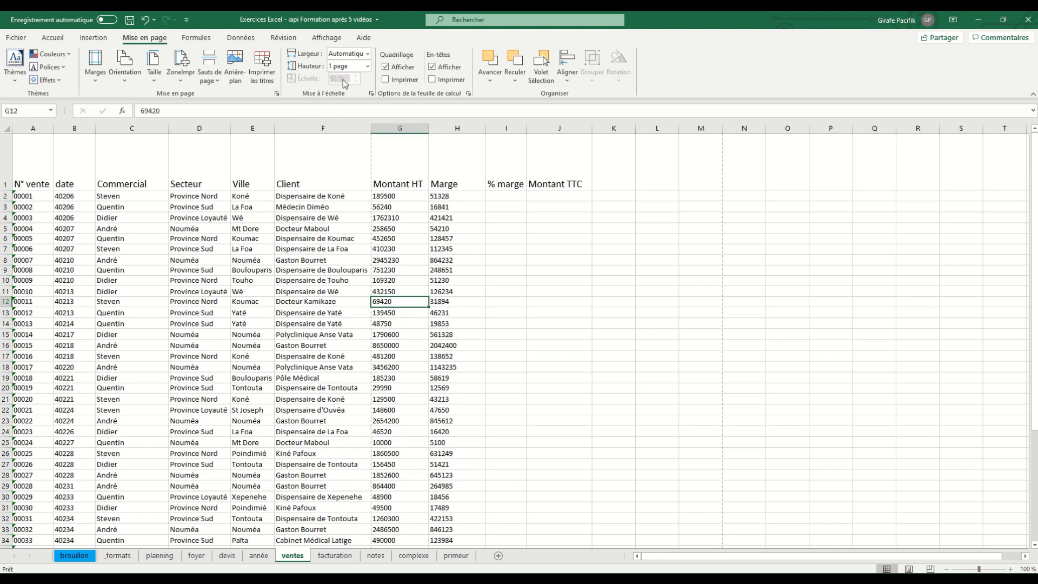
{"action": "key", "text": "ctrl+z"}
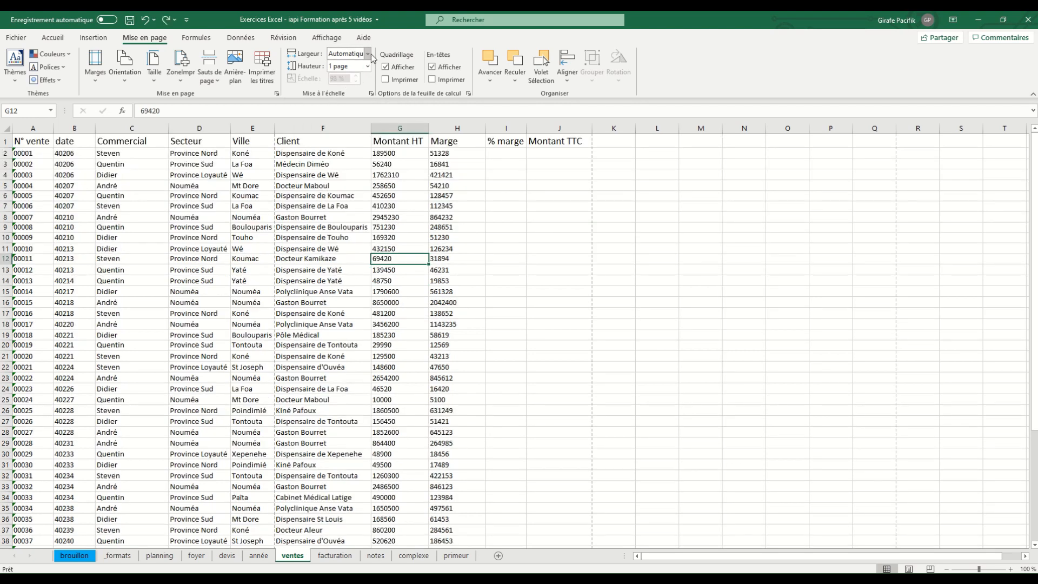
Set the print width to 1 page and check the sheet in the print preview
{"action": "left_click", "coordinate": [369, 56]}
{"action": "left_click", "coordinate": [354, 75]}
{"action": "key", "text": "ctrl+p"}
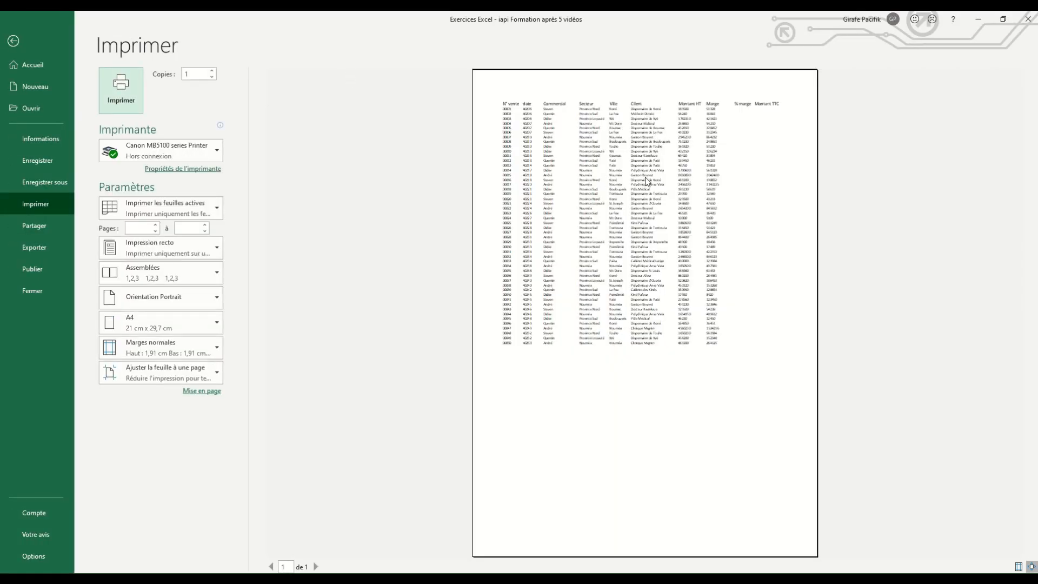
{"action": "key", "text": "Escape"}
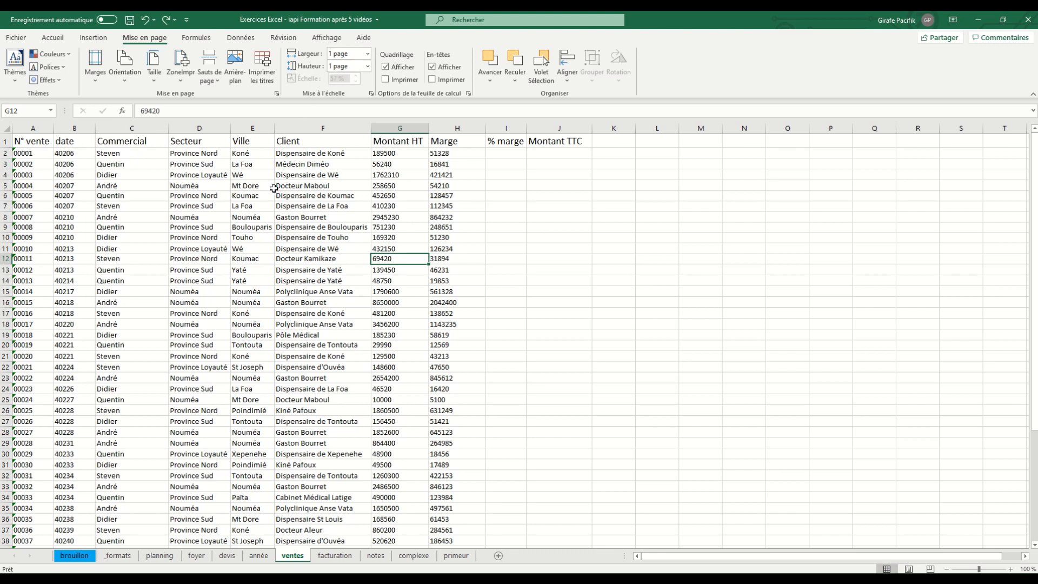
Reset both the print width and the print height to Automatique
{"action": "left_click", "coordinate": [367, 55]}
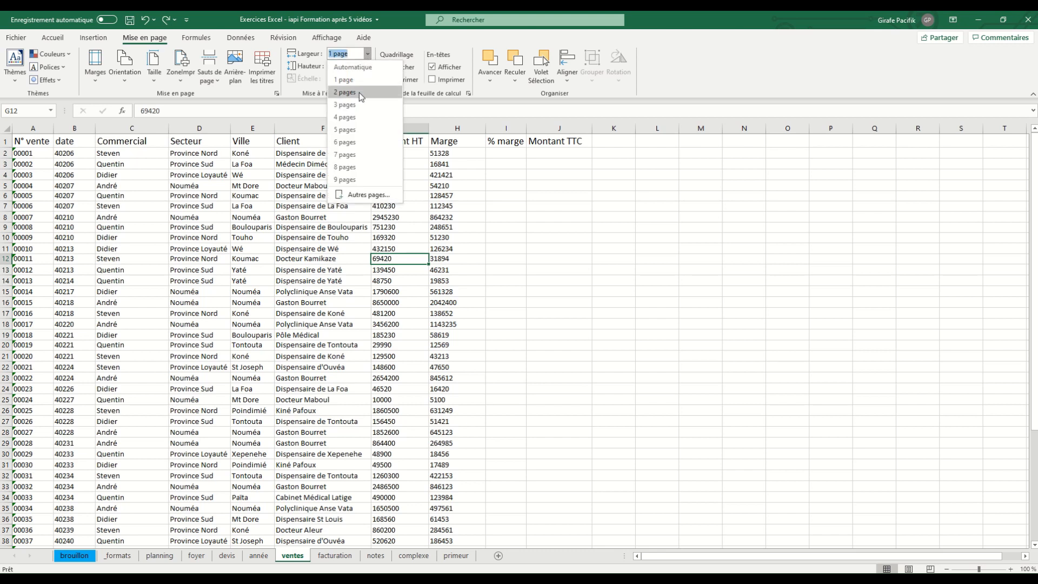
{"action": "left_click", "coordinate": [372, 68]}
{"action": "left_click", "coordinate": [367, 66]}
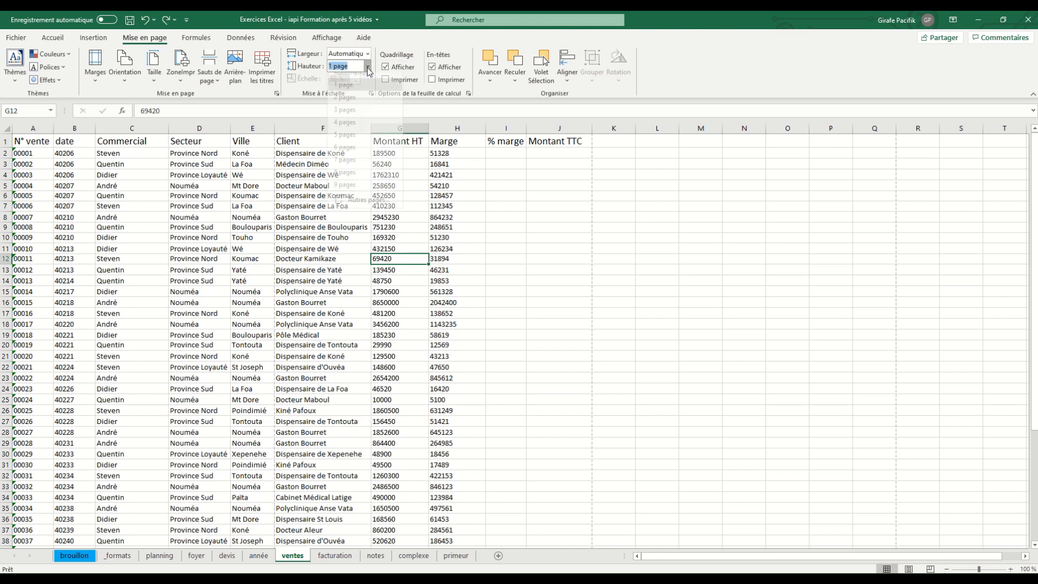
{"action": "left_click", "coordinate": [361, 81]}
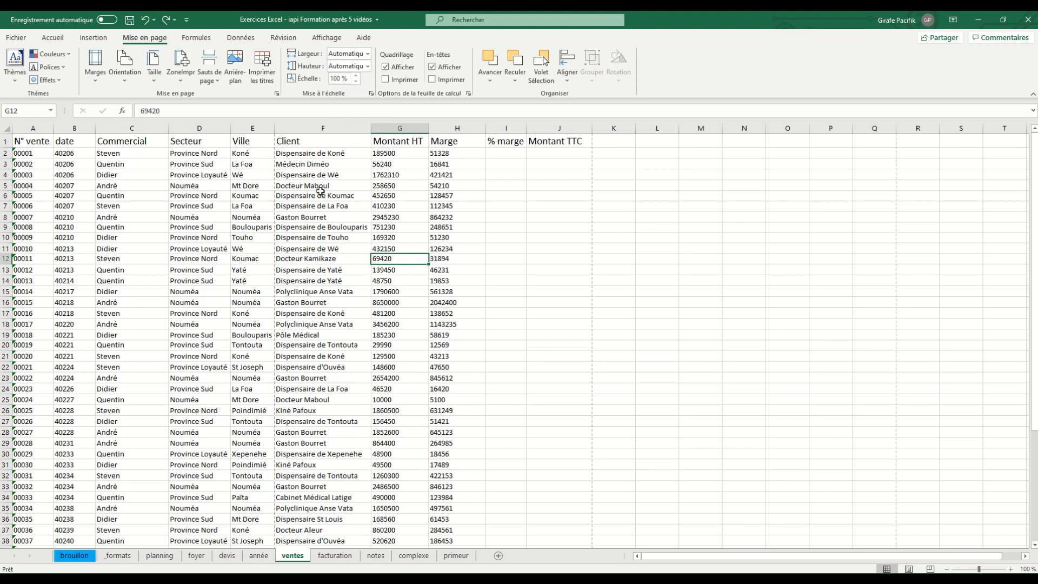
{"action": "left_click_drag", "start_coordinate": [152, 193], "coordinate": [349, 273]}
{"action": "left_click", "coordinate": [285, 315]}
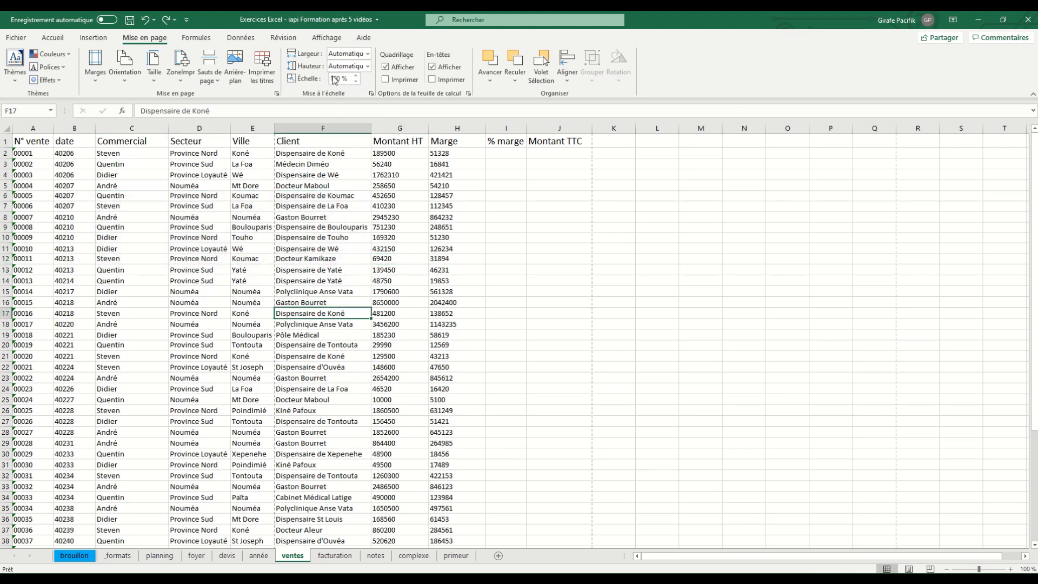
Show the page break preview and move the horizontal page break down below row 51
{"action": "left_click", "coordinate": [931, 569]}
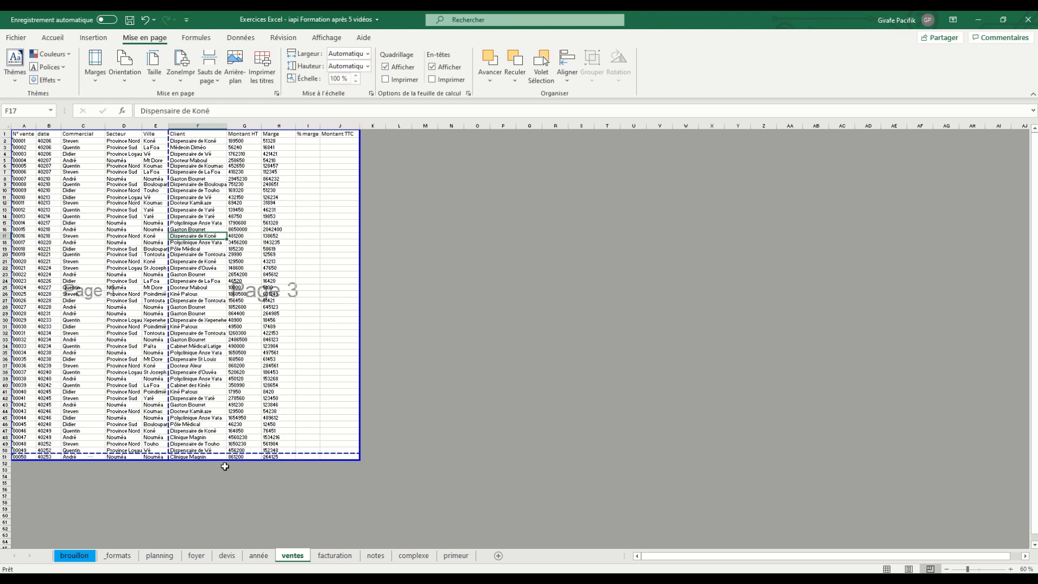
{"action": "scroll", "coordinate": [227, 435], "scroll_direction": "up", "scroll_amount": 4}
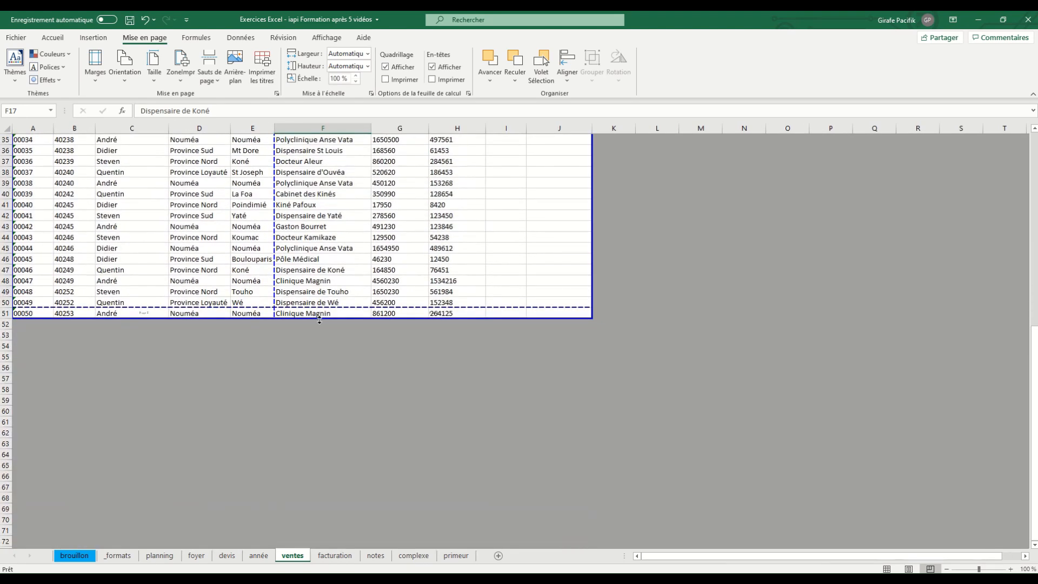
{"action": "left_click_drag", "start_coordinate": [322, 307], "coordinate": [324, 319]}
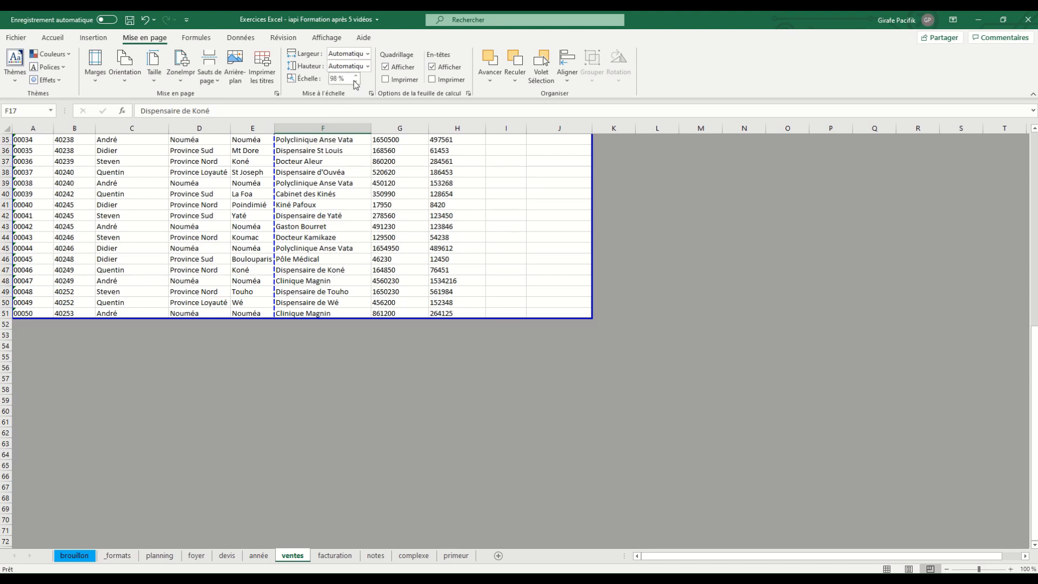
Try moving the vertical page break to the outer edge of column J, and undo the move
{"action": "scroll", "coordinate": [322, 182], "scroll_direction": "up", "scroll_amount": 11}
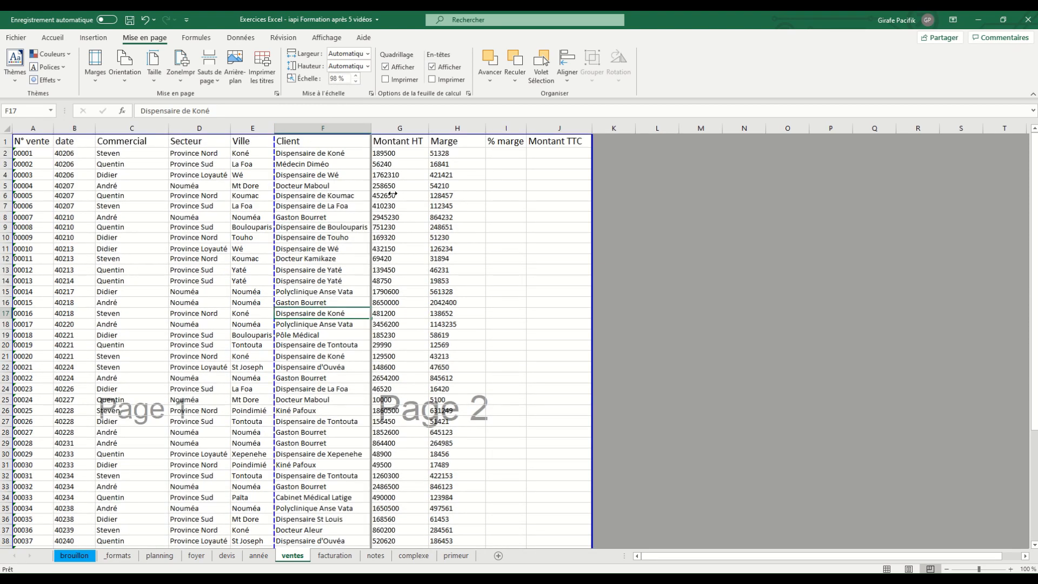
{"action": "left_click_drag", "start_coordinate": [588, 196], "coordinate": [591, 195]}
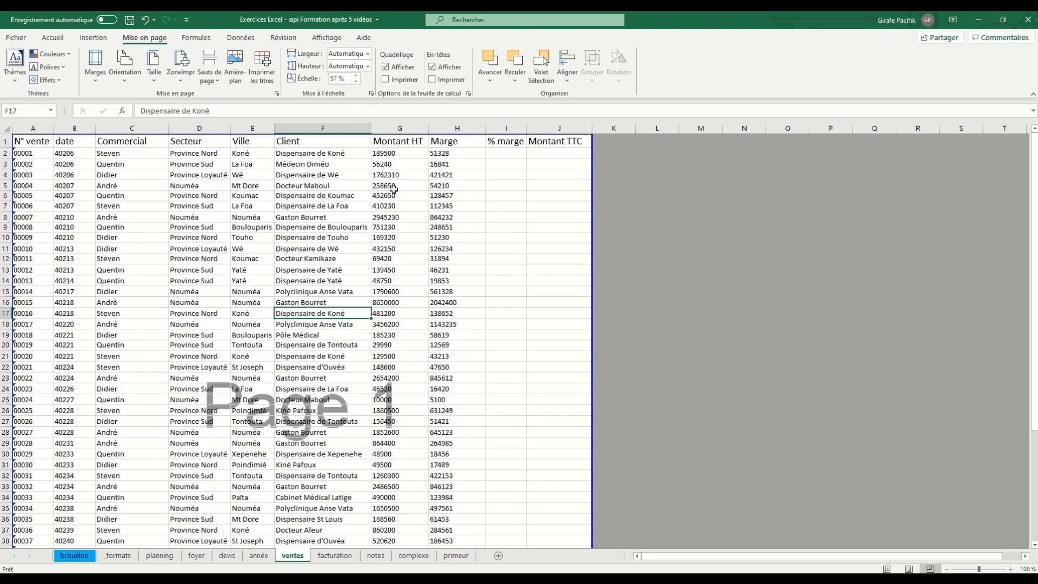
{"action": "key", "text": "ctrl+z"}
Adjust the vertical page break so it sits between the Ville and Client columns, and return to the normal view
{"action": "scroll", "coordinate": [355, 250], "scroll_direction": "down", "scroll_amount": 8}
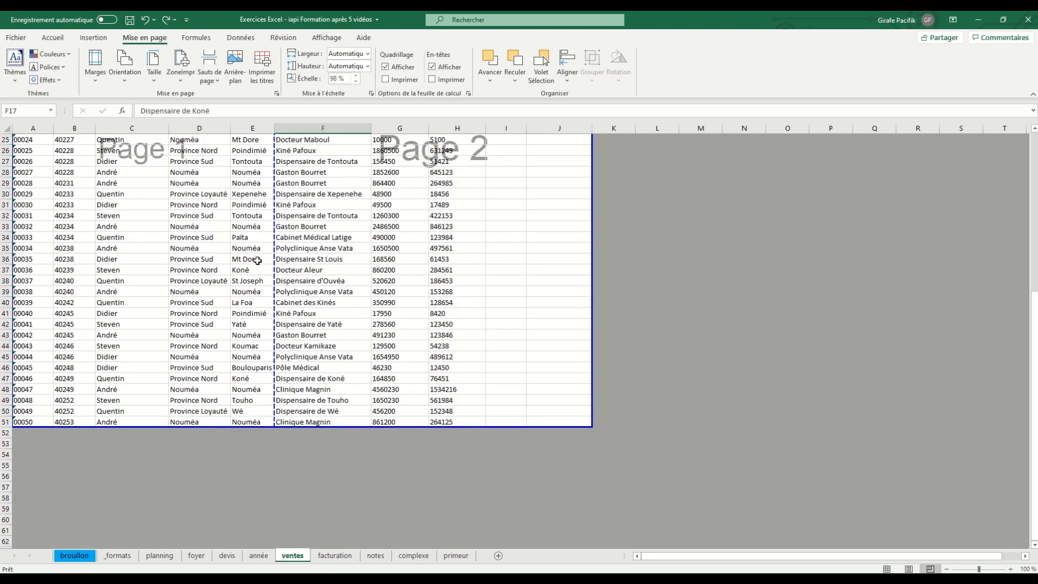
{"action": "scroll", "coordinate": [335, 227], "scroll_direction": "up", "scroll_amount": 4}
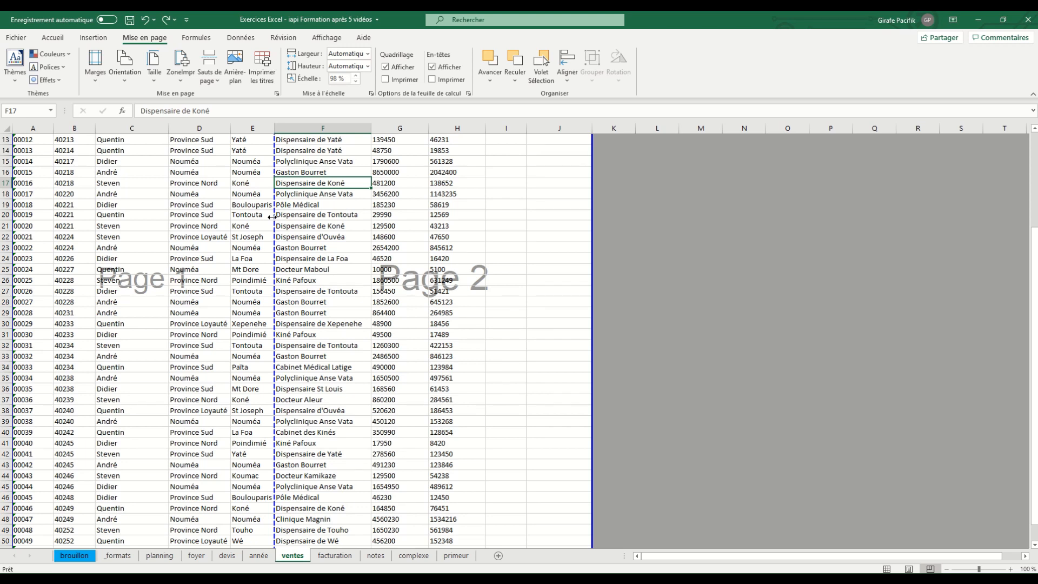
{"action": "left_click_drag", "start_coordinate": [272, 217], "coordinate": [290, 243]}
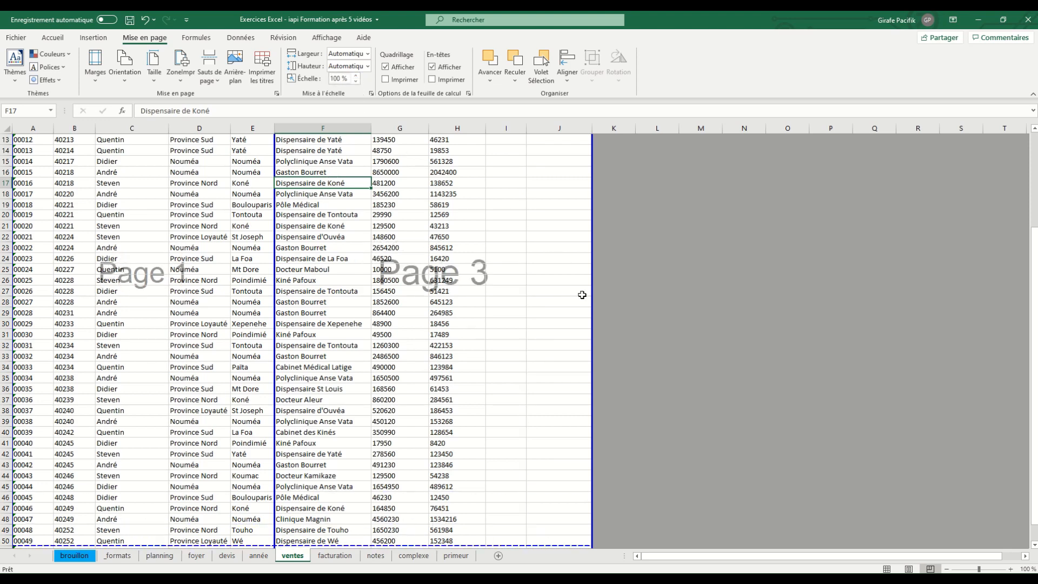
{"action": "left_click", "coordinate": [887, 569]}
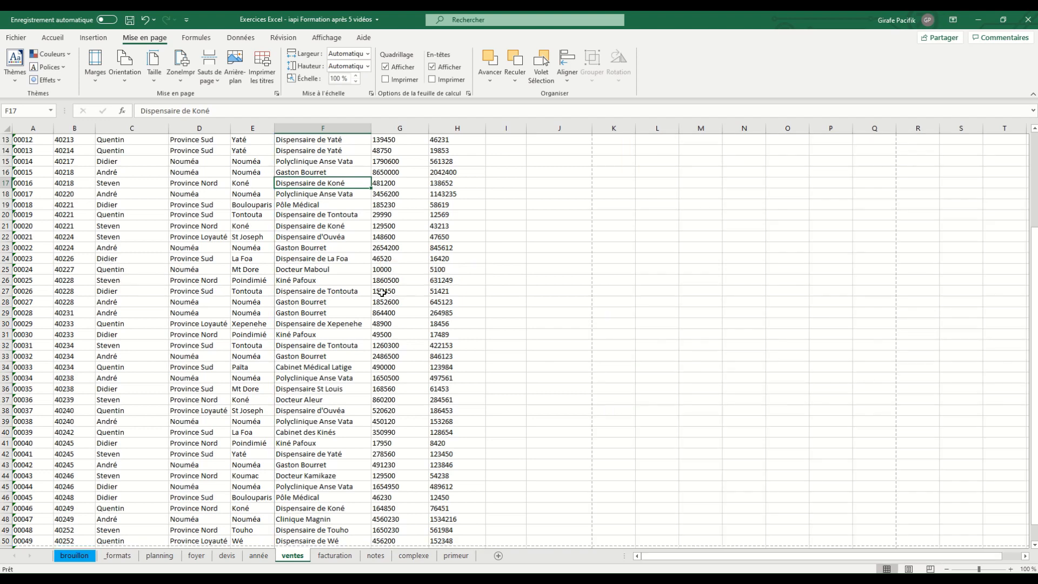
Define the range A1:J23 as the print area and check it in the print preview
{"action": "left_click", "coordinate": [236, 163]}
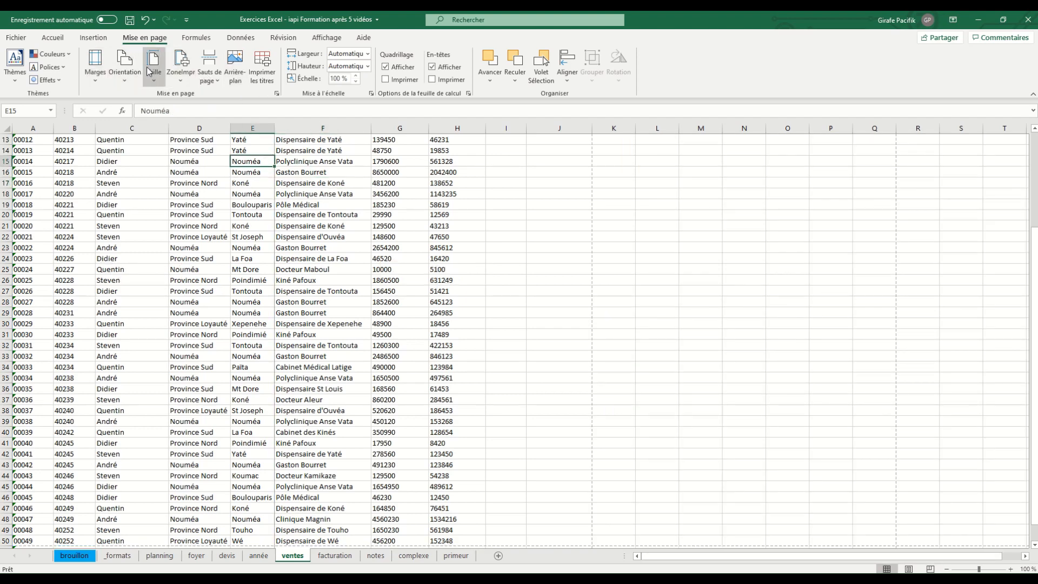
{"action": "scroll", "coordinate": [189, 208], "scroll_direction": "up", "scroll_amount": 4}
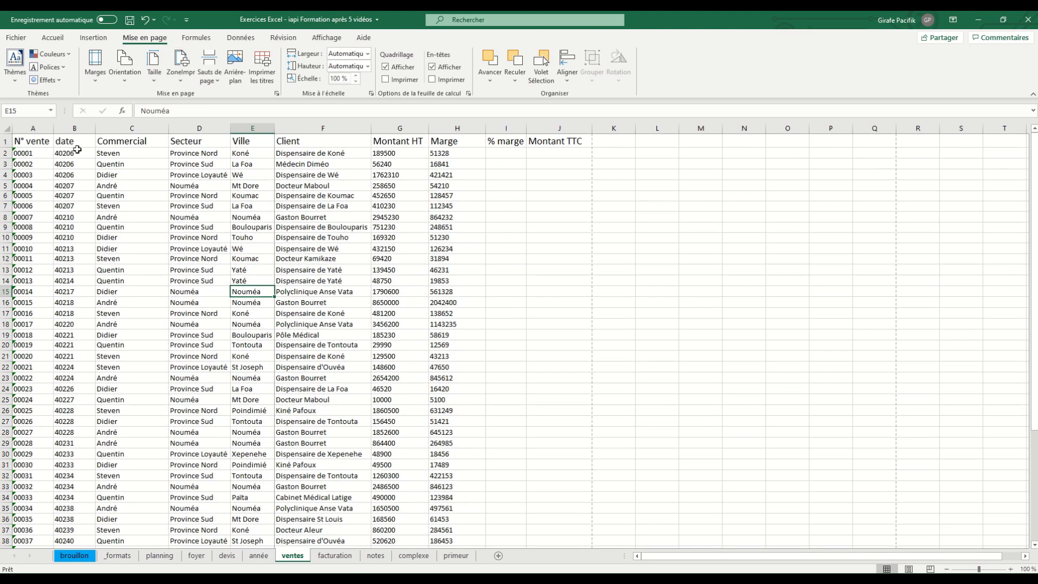
{"action": "left_click_drag", "start_coordinate": [34, 141], "coordinate": [563, 378]}
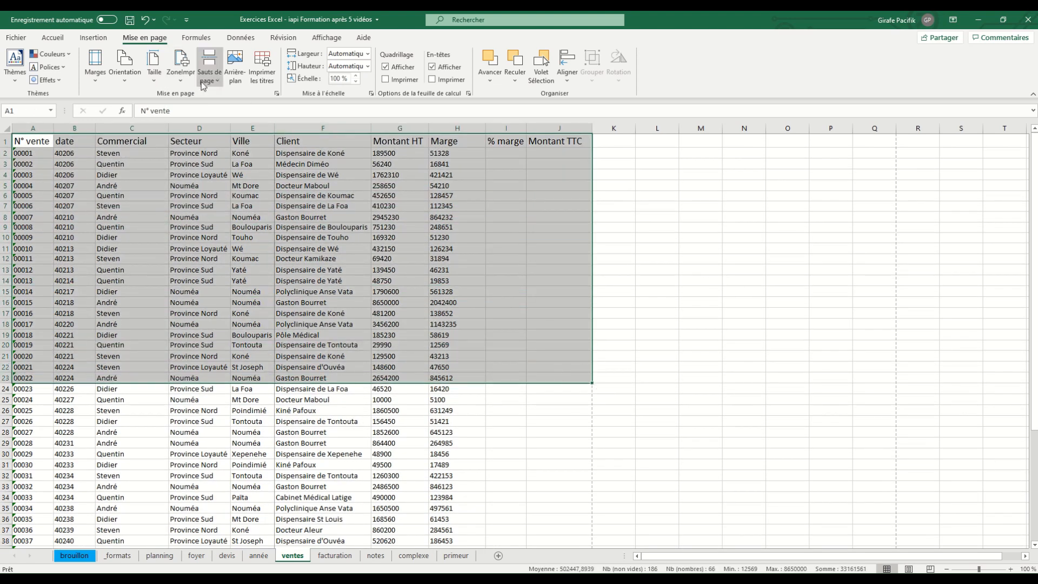
{"action": "left_click", "coordinate": [181, 62]}
{"action": "left_click", "coordinate": [193, 96]}
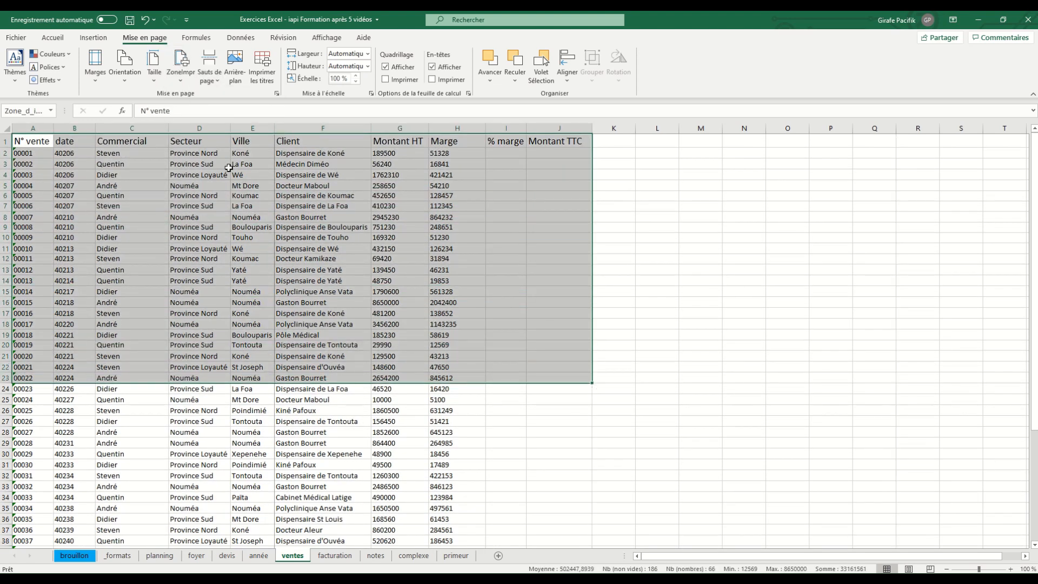
{"action": "left_click", "coordinate": [346, 270]}
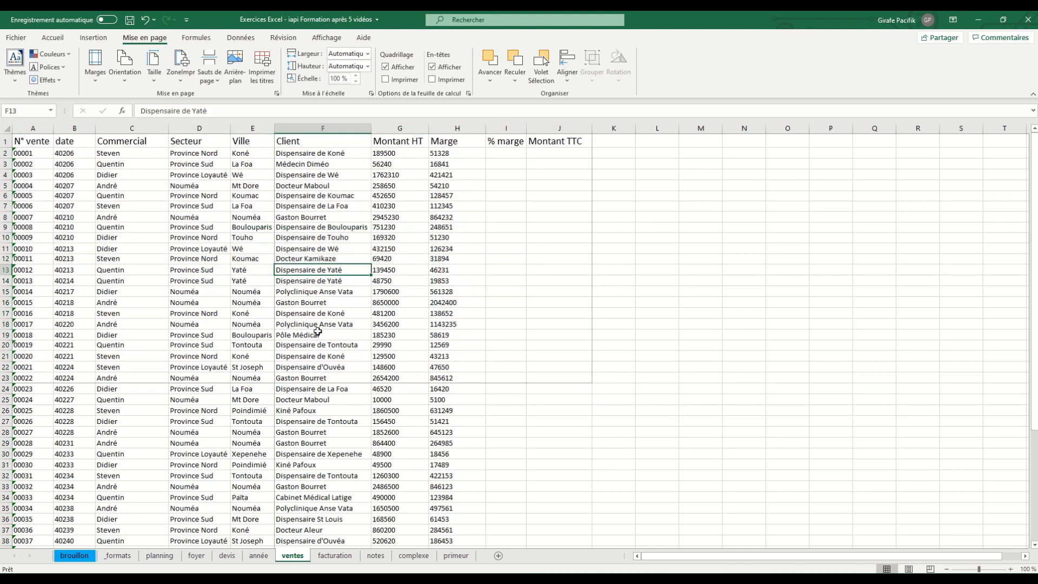
{"action": "key", "text": "ctrl+p"}
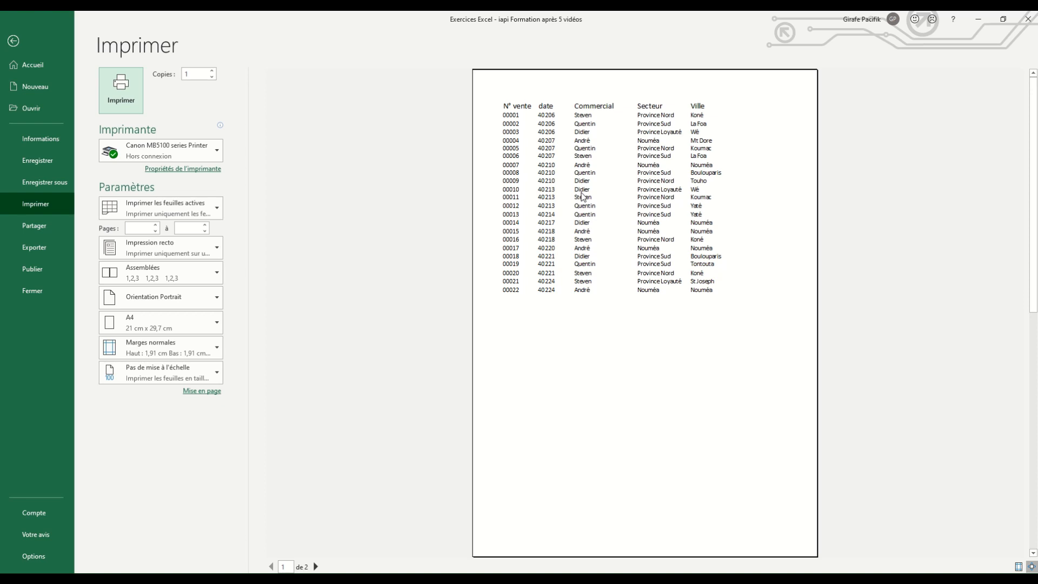
Examine the print preview of the print area and the options for what to print, and return to the ventes sheet
{"action": "scroll", "coordinate": [583, 196], "scroll_direction": "down", "scroll_amount": 1}
{"action": "scroll", "coordinate": [583, 195], "scroll_direction": "up", "scroll_amount": 1}
{"action": "left_click", "coordinate": [217, 209]}
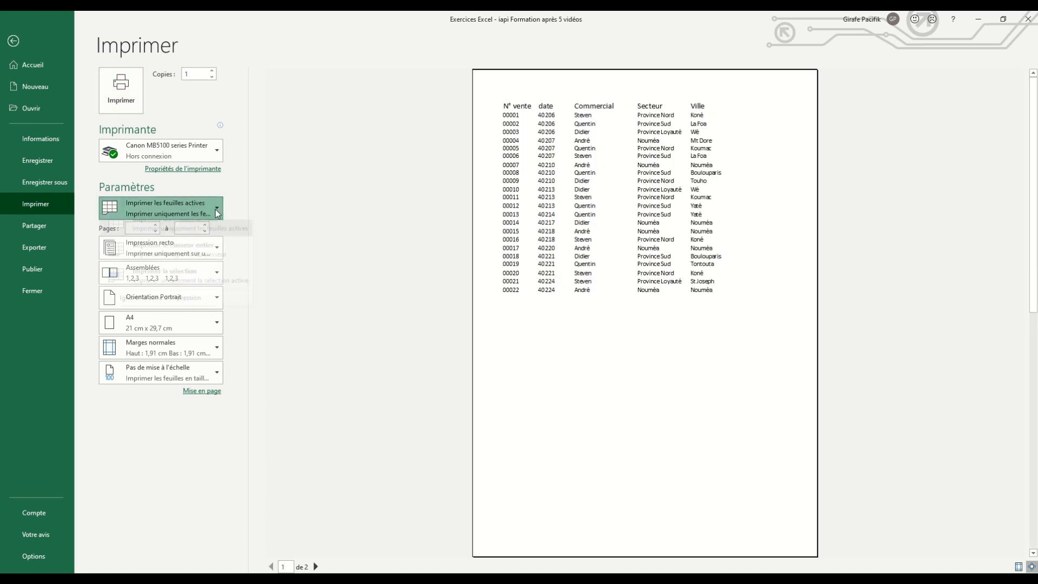
{"action": "left_click", "coordinate": [217, 211]}
{"action": "left_click", "coordinate": [21, 50]}
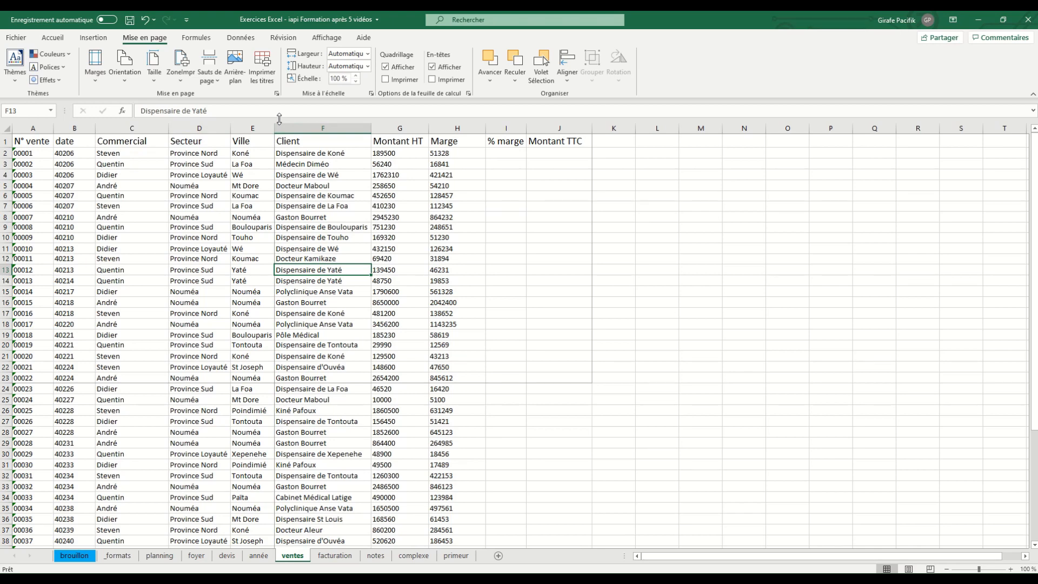
Clear the defined print area A1:J23 from the ventes sheet
{"action": "left_click_drag", "start_coordinate": [43, 144], "coordinate": [549, 371]}
{"action": "left_click", "coordinate": [220, 198]}
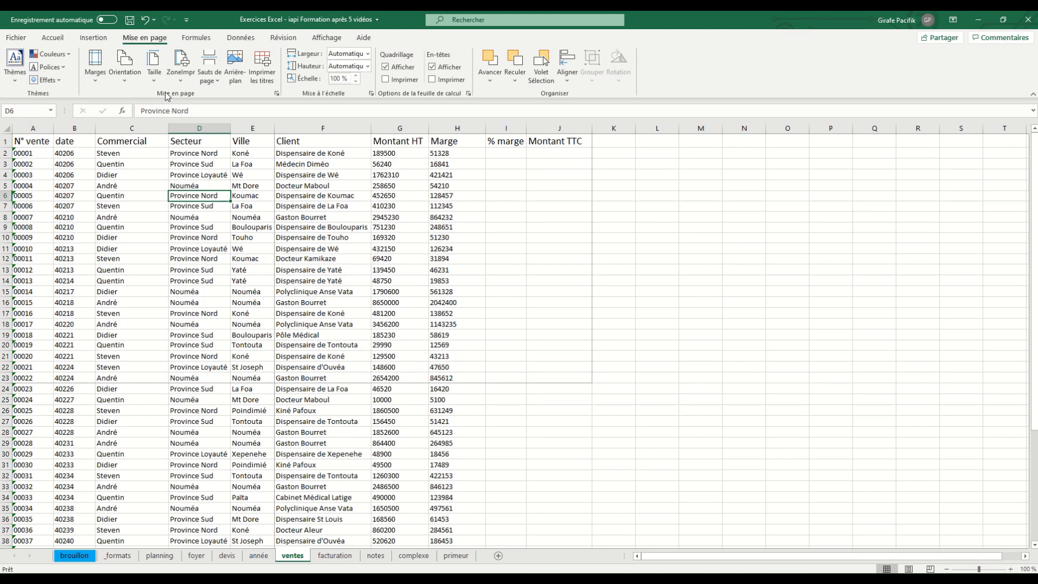
{"action": "left_click", "coordinate": [181, 64]}
{"action": "left_click", "coordinate": [195, 108]}
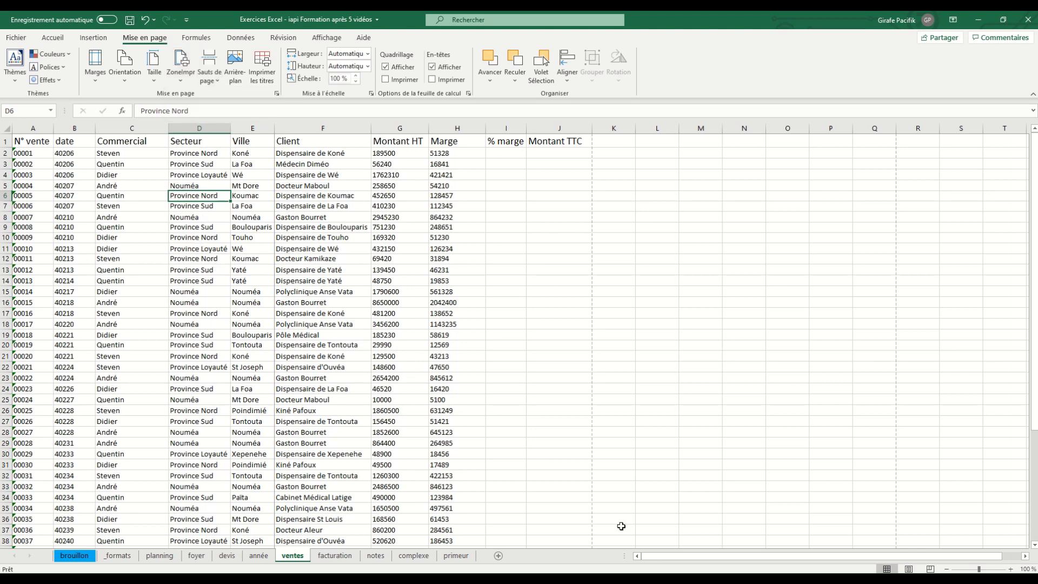
Show the page break preview and insert a page break at cell C9, above row 9 and before column C
{"action": "left_click", "coordinate": [930, 569]}
{"action": "left_click", "coordinate": [165, 231]}
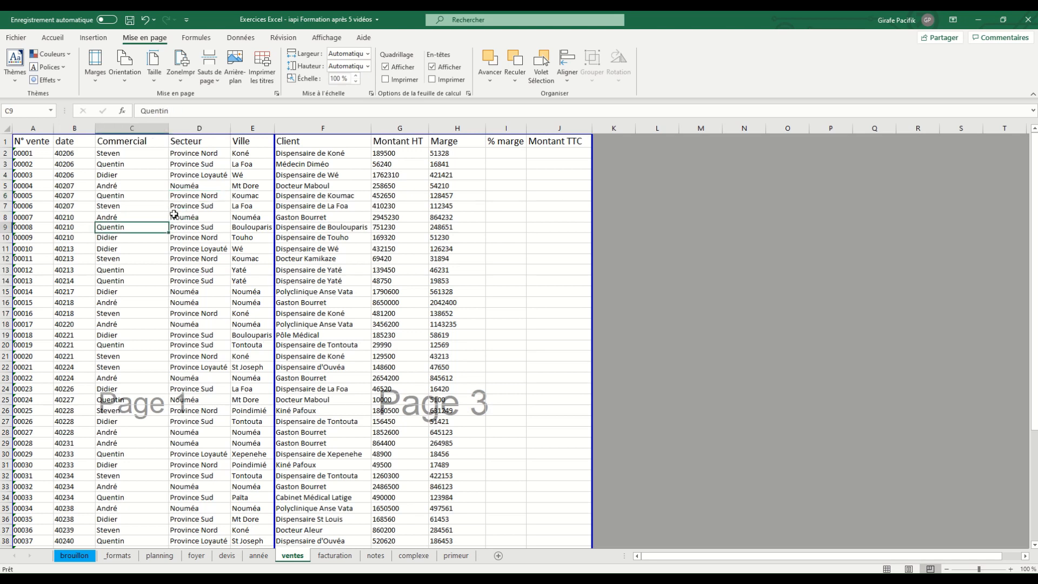
{"action": "left_click", "coordinate": [207, 86]}
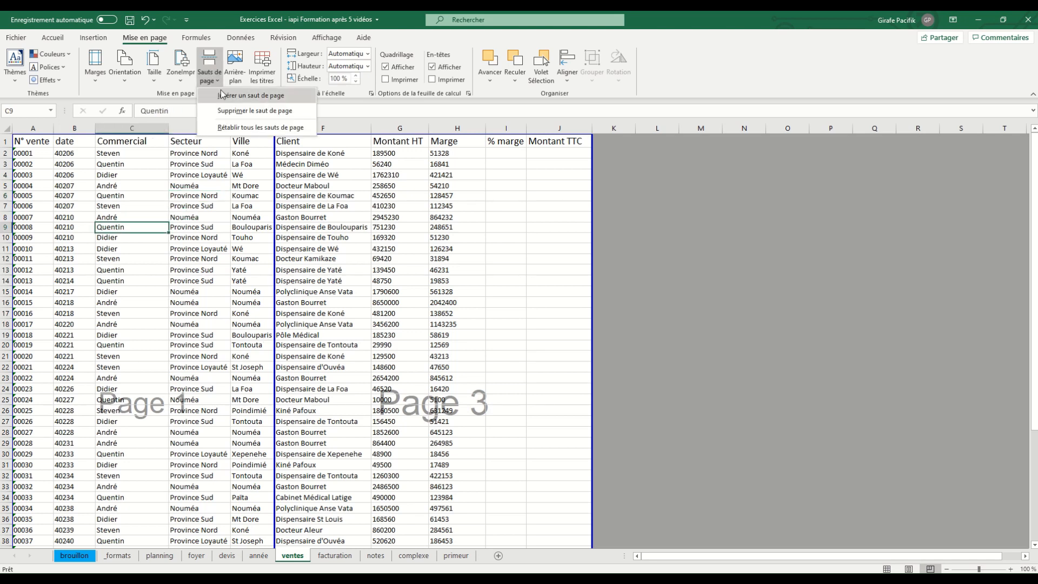
{"action": "left_click", "coordinate": [221, 90]}
{"action": "left_click", "coordinate": [90, 260]}
{"action": "left_click", "coordinate": [69, 206]}
{"action": "left_click", "coordinate": [190, 197]}
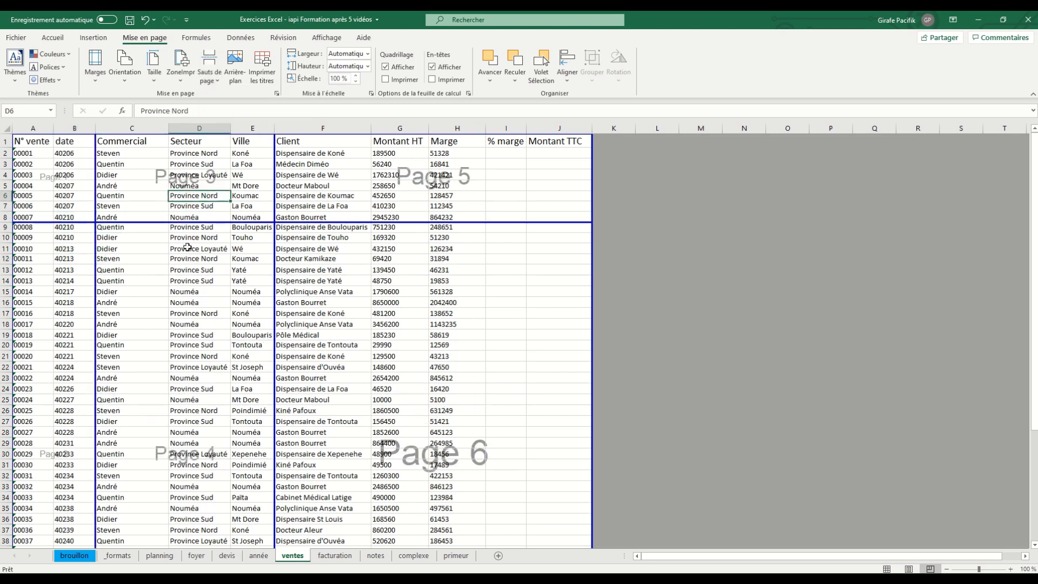
{"action": "scroll", "coordinate": [351, 269], "scroll_direction": "down", "scroll_amount": 8}
{"action": "scroll", "coordinate": [265, 241], "scroll_direction": "up", "scroll_amount": 8}
Remove the vertical page break before column C and the horizontal page break above row 9
{"action": "left_click", "coordinate": [109, 218]}
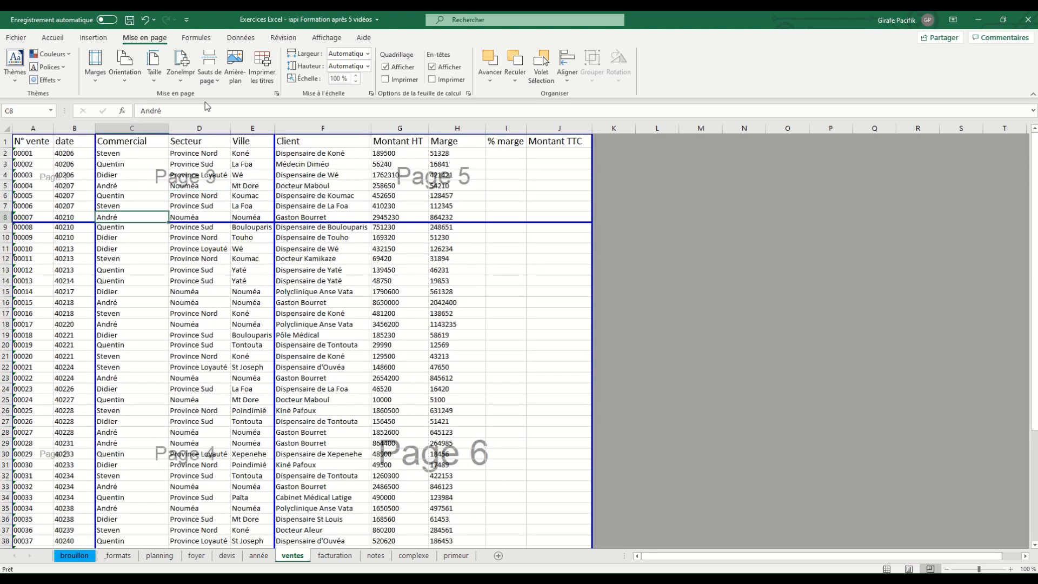
{"action": "left_click", "coordinate": [210, 77]}
{"action": "left_click", "coordinate": [223, 109]}
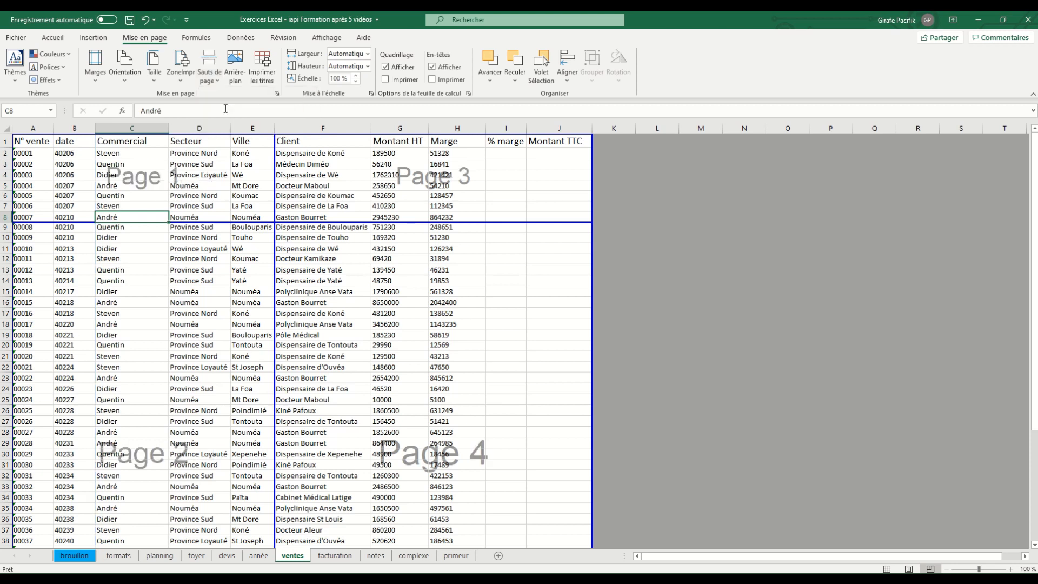
{"action": "left_click", "coordinate": [210, 68]}
{"action": "left_click", "coordinate": [231, 110]}
{"action": "left_click", "coordinate": [66, 230]}
{"action": "left_click", "coordinate": [210, 67]}
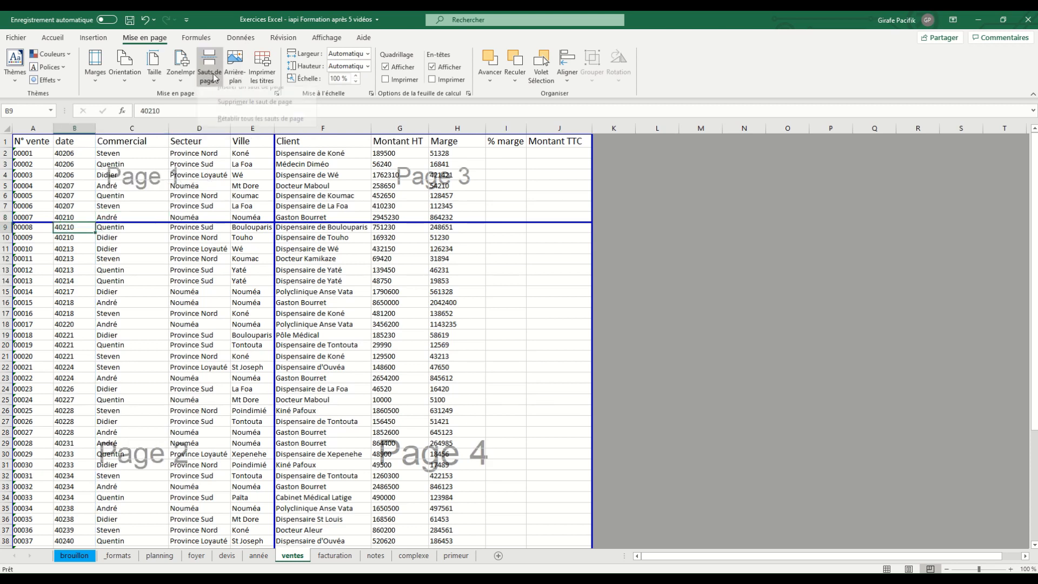
{"action": "left_click", "coordinate": [233, 111]}
{"action": "left_click", "coordinate": [208, 248]}
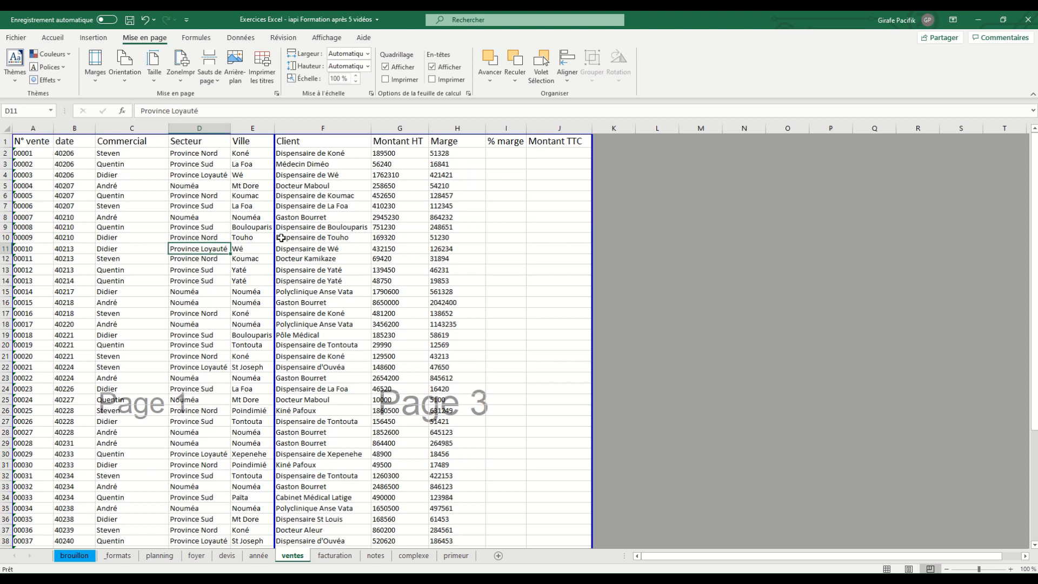
{"action": "scroll", "coordinate": [394, 241], "scroll_direction": "down", "scroll_amount": 10}
{"action": "scroll", "coordinate": [394, 242], "scroll_direction": "up", "scroll_amount": 10}
Try centring the printout horizontally and vertically in the page setup margins, and turn both options off again
{"action": "left_click", "coordinate": [277, 94]}
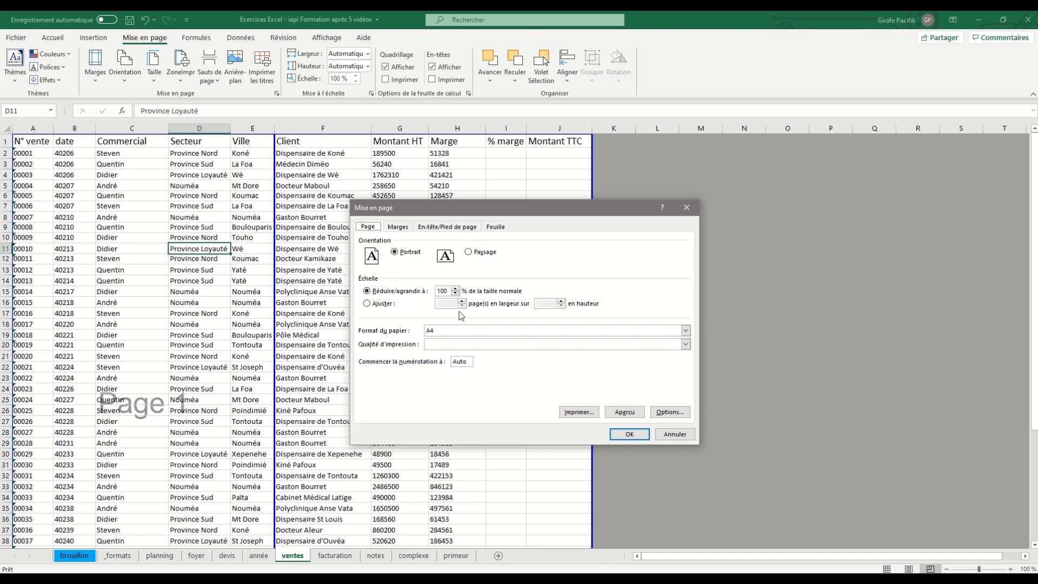
{"action": "left_click", "coordinate": [404, 228]}
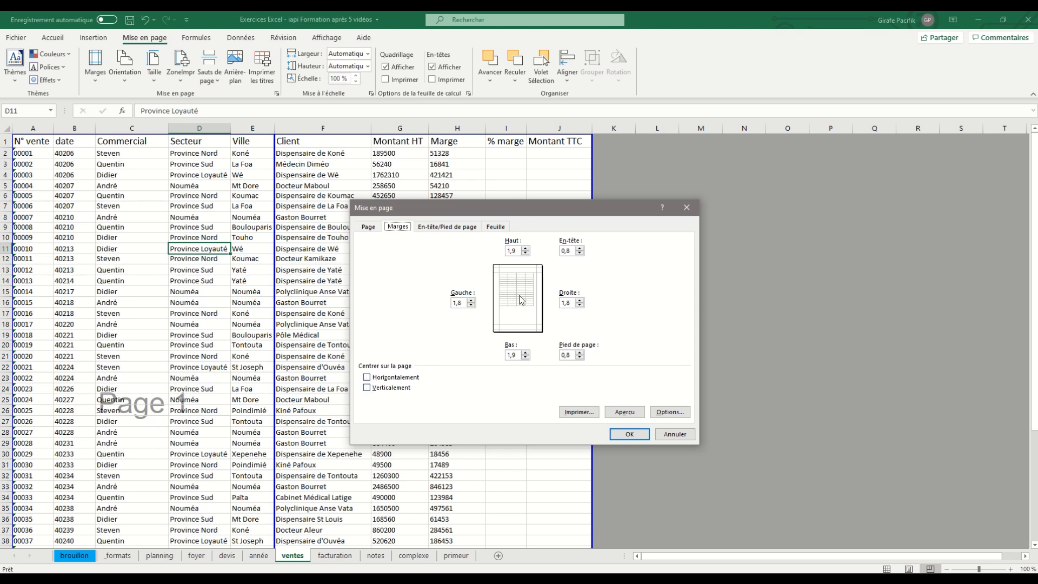
{"action": "left_click", "coordinate": [367, 377]}
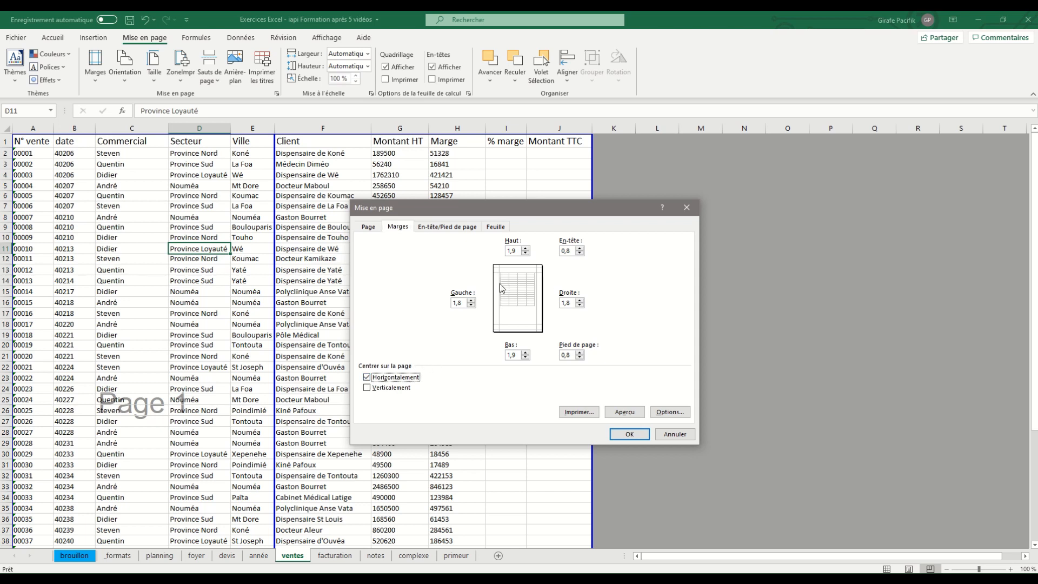
{"action": "left_click", "coordinate": [368, 388]}
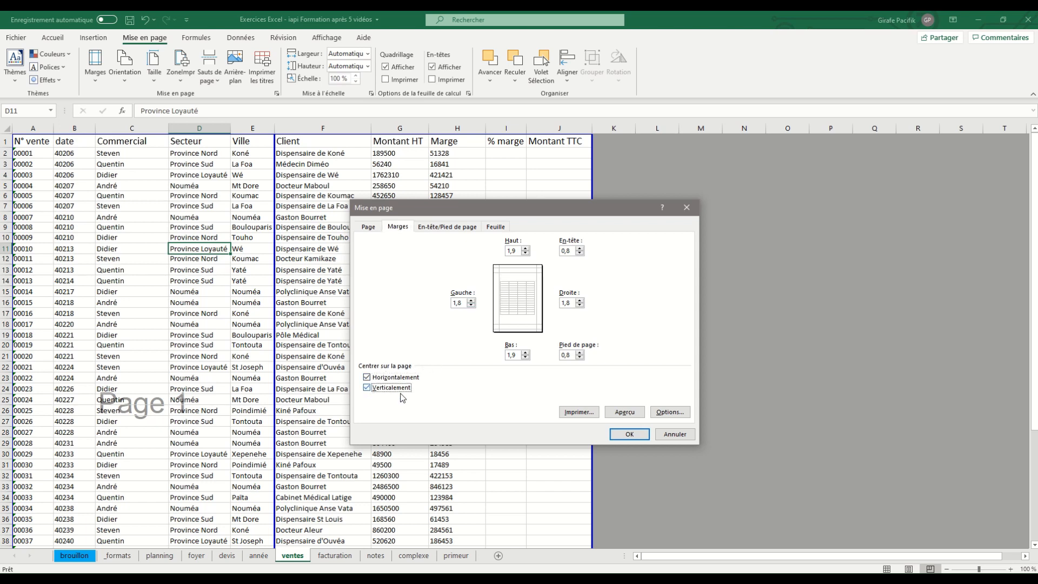
{"action": "left_click", "coordinate": [367, 377]}
{"action": "left_click", "coordinate": [368, 388]}
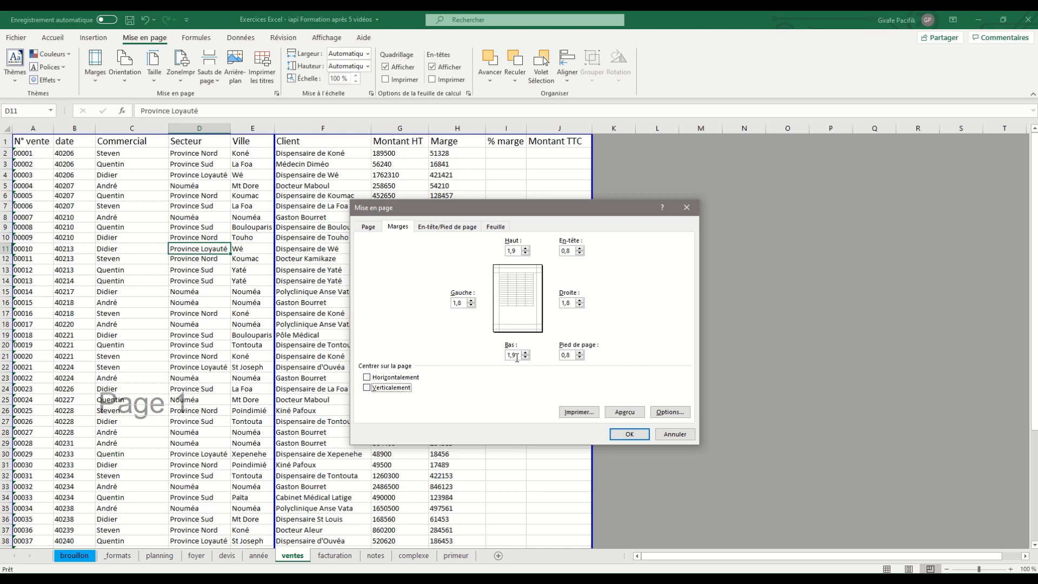
Review the header/footer and sheet settings of the page setup, cancel the dialog, and return to the normal view
{"action": "left_click", "coordinate": [467, 228]}
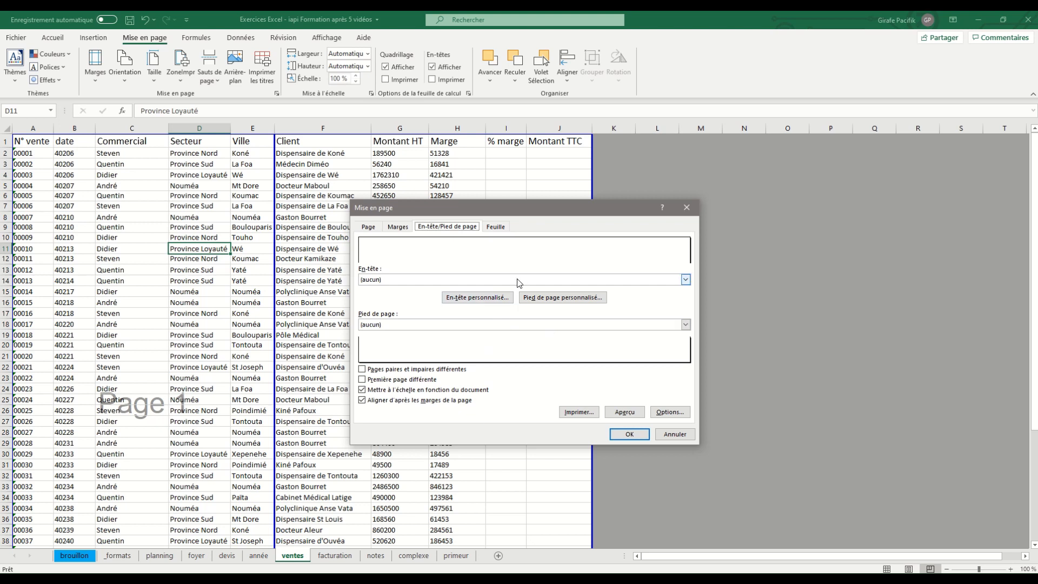
{"action": "left_click", "coordinate": [498, 228]}
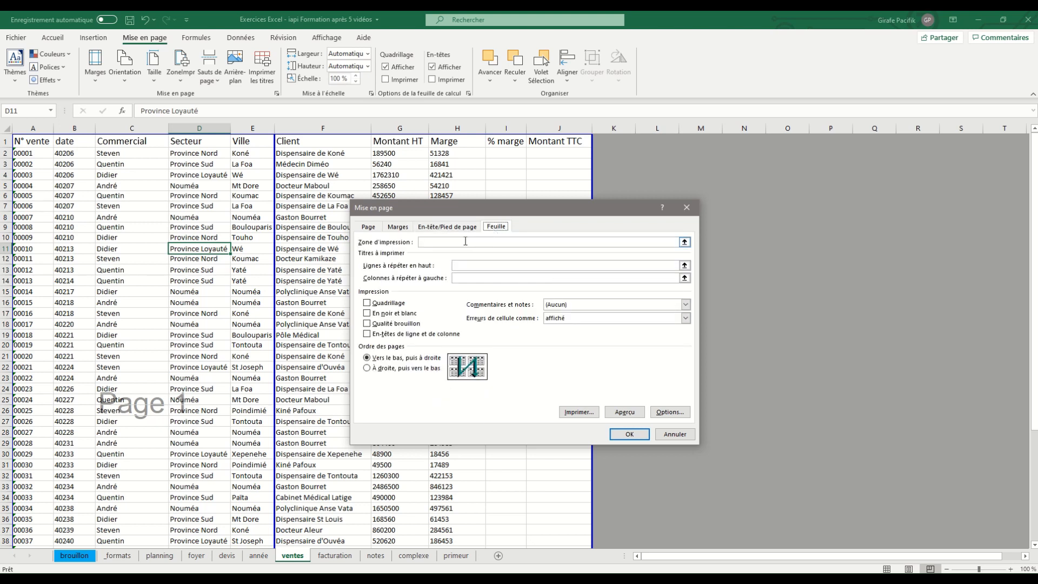
{"action": "left_click", "coordinate": [478, 265]}
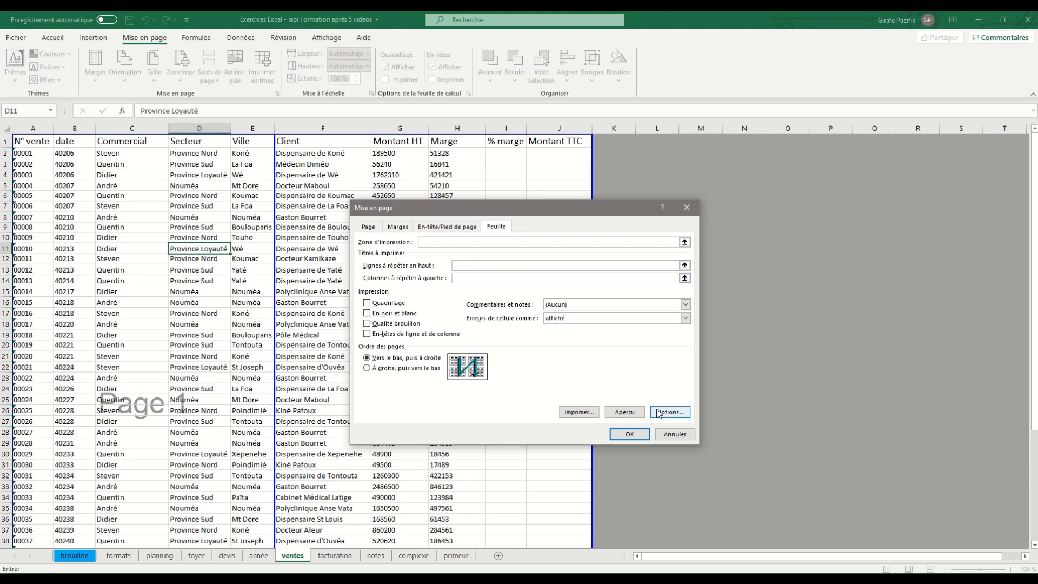
{"action": "left_click", "coordinate": [676, 434]}
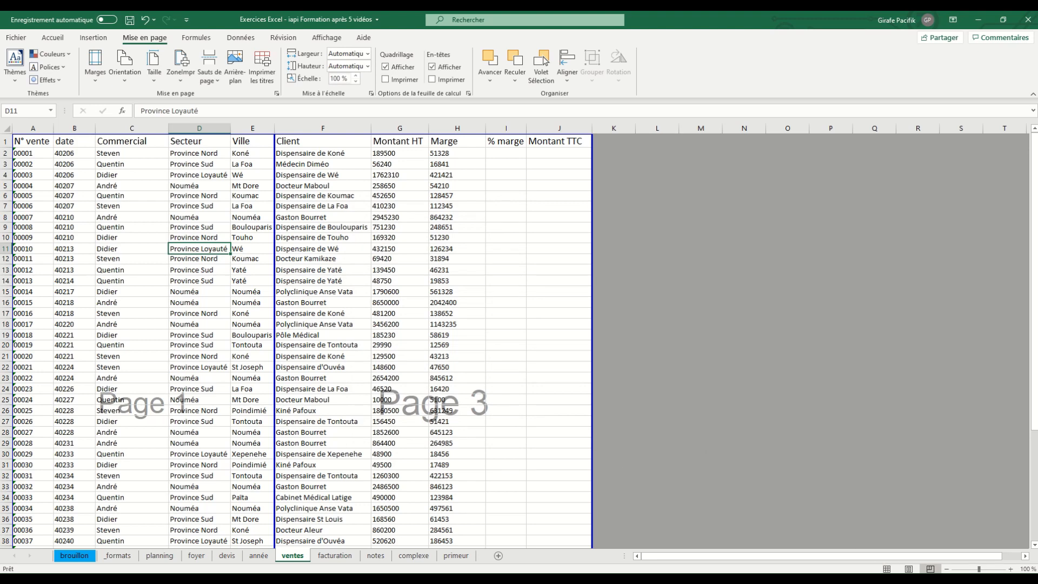
{"action": "left_click", "coordinate": [887, 569]}
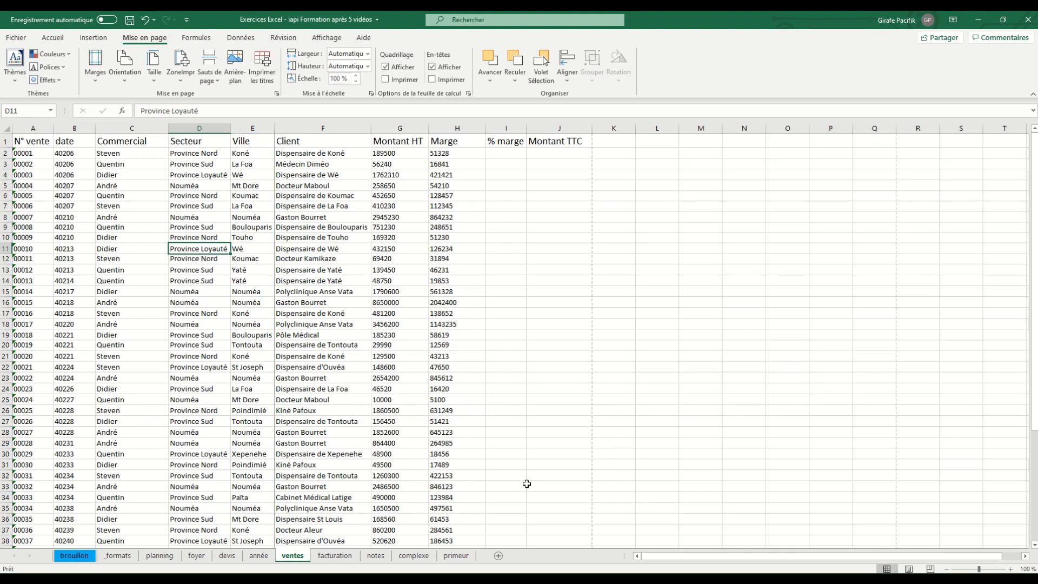
Fit all column widths of the complexe sheet to their contents and return to cell B1 in the header row
{"action": "left_click", "coordinate": [376, 557]}
{"action": "left_click", "coordinate": [414, 556]}
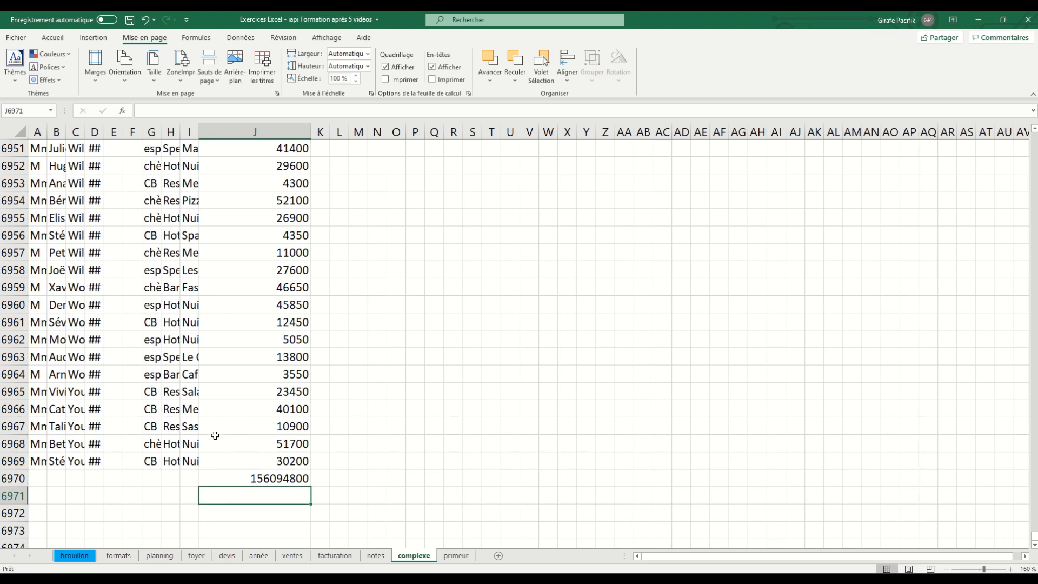
{"action": "scroll", "coordinate": [198, 427], "scroll_direction": "up", "scroll_amount": 20}
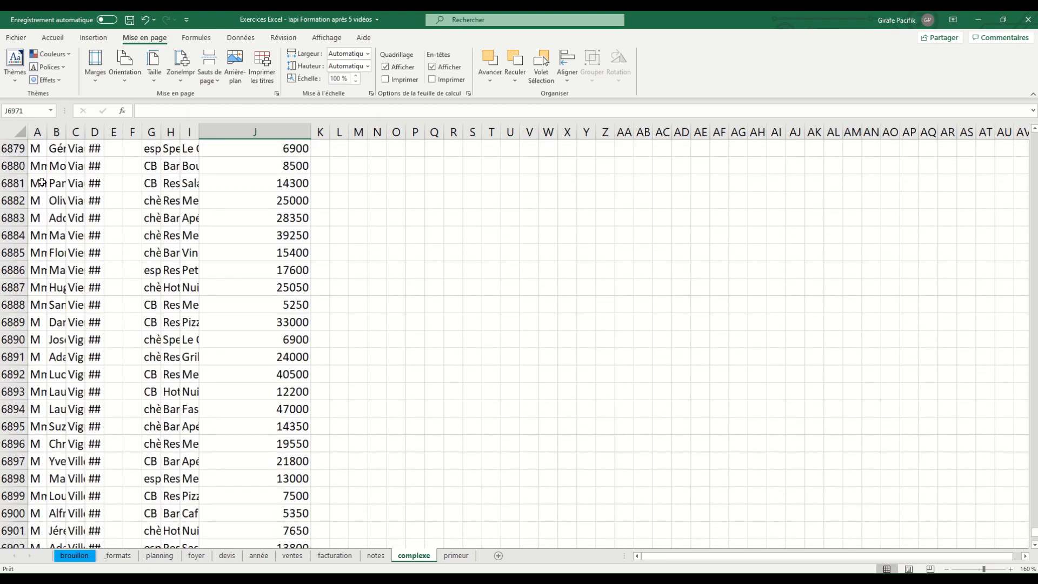
{"action": "left_click", "coordinate": [20, 132]}
{"action": "double_click", "coordinate": [47, 132]}
{"action": "left_click", "coordinate": [145, 243]}
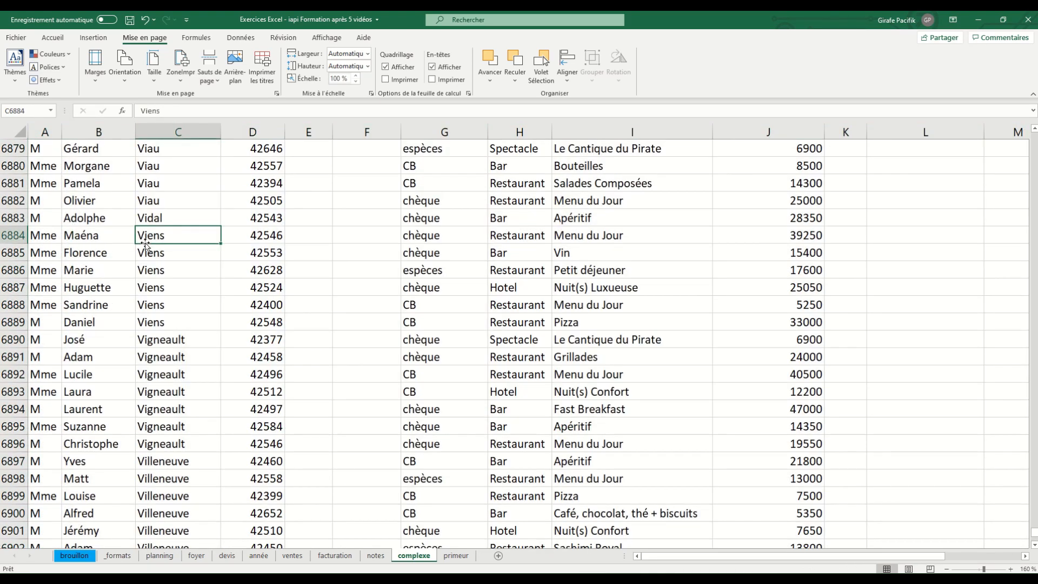
{"action": "key", "text": "ctrl+Up"}
{"action": "key", "text": "Left"}
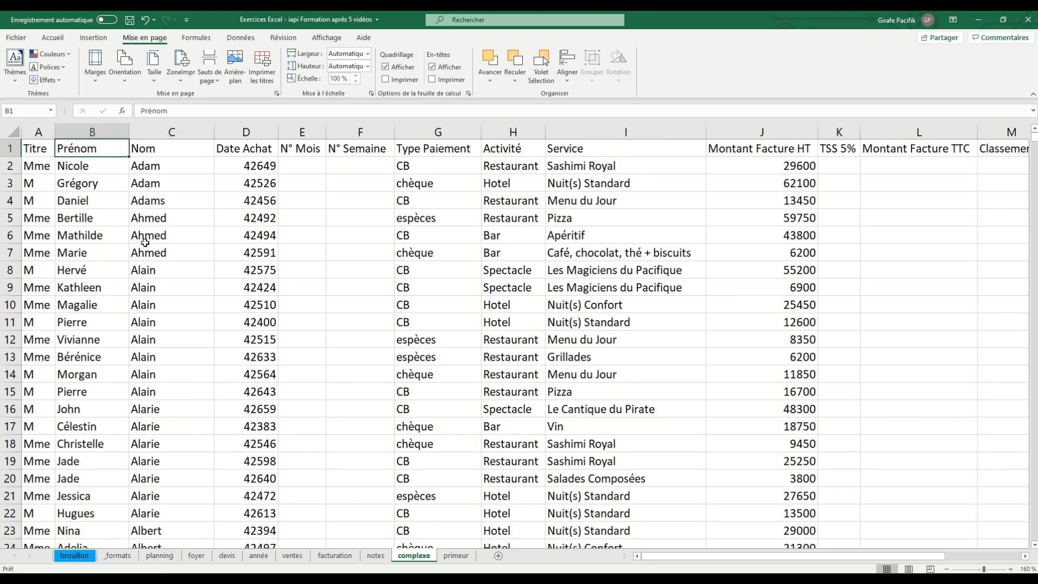
Page through the first five pages of the complexe sheet's print preview to check for column headings, and close the preview
{"action": "key", "text": "ctrl+p"}
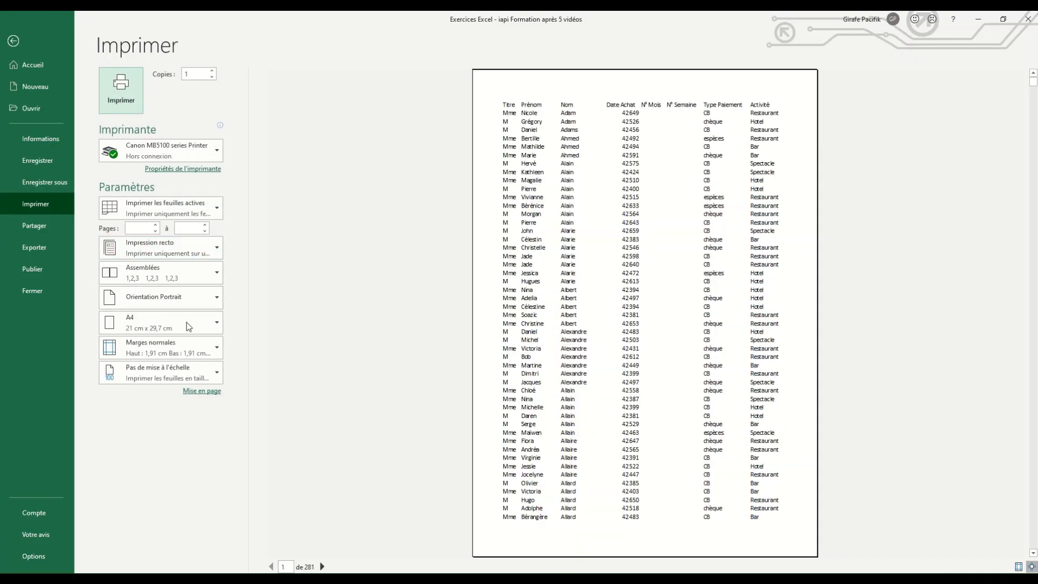
{"action": "left_click", "coordinate": [324, 567]}
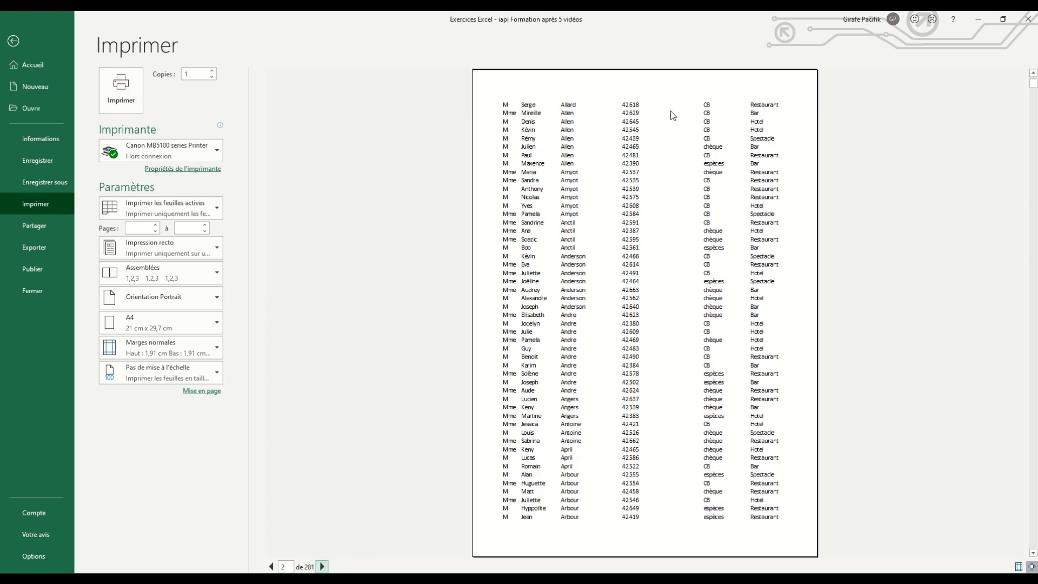
{"action": "left_click", "coordinate": [323, 567]}
{"action": "left_click", "coordinate": [322, 567]}
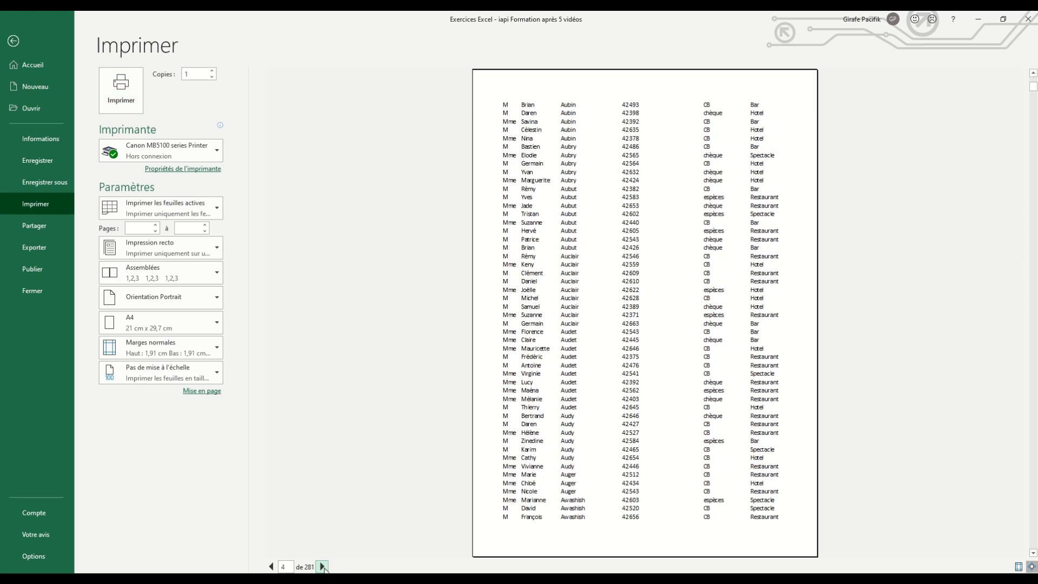
{"action": "left_click", "coordinate": [323, 566]}
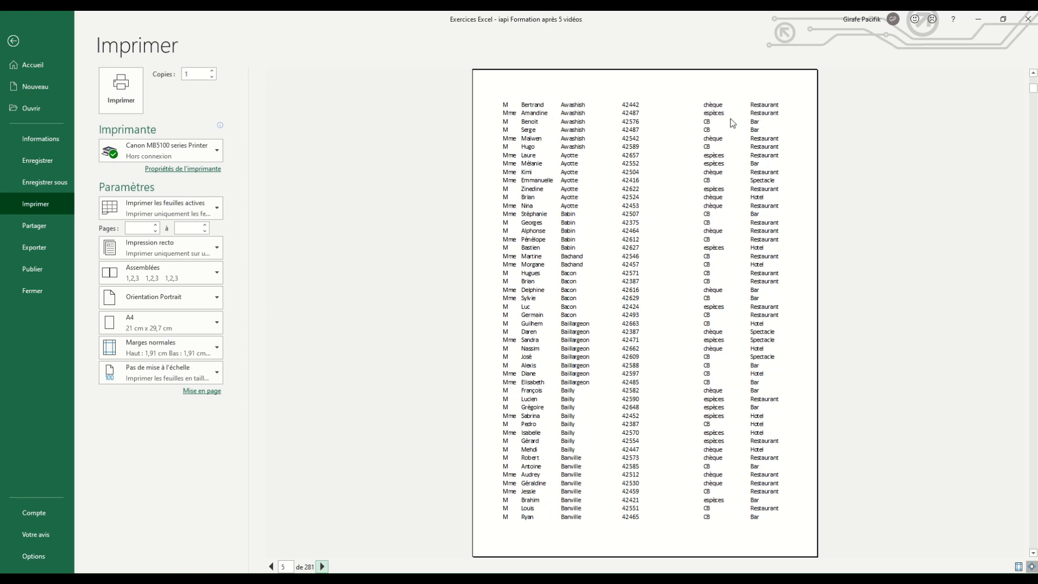
{"action": "left_click", "coordinate": [271, 566]}
{"action": "left_click", "coordinate": [271, 567]}
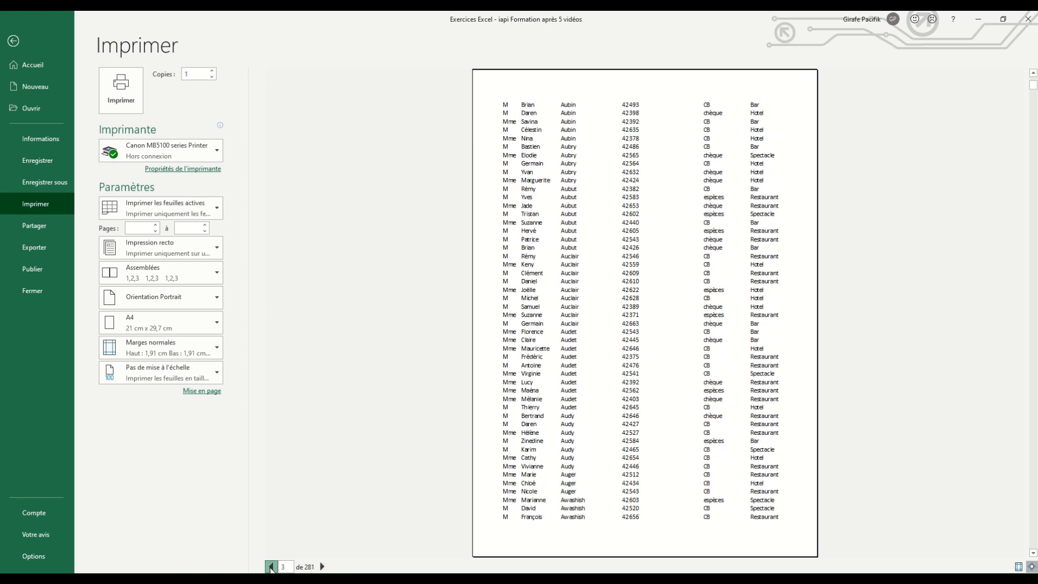
{"action": "left_click", "coordinate": [271, 567]}
{"action": "left_click", "coordinate": [271, 567]}
{"action": "key", "text": "Escape"}
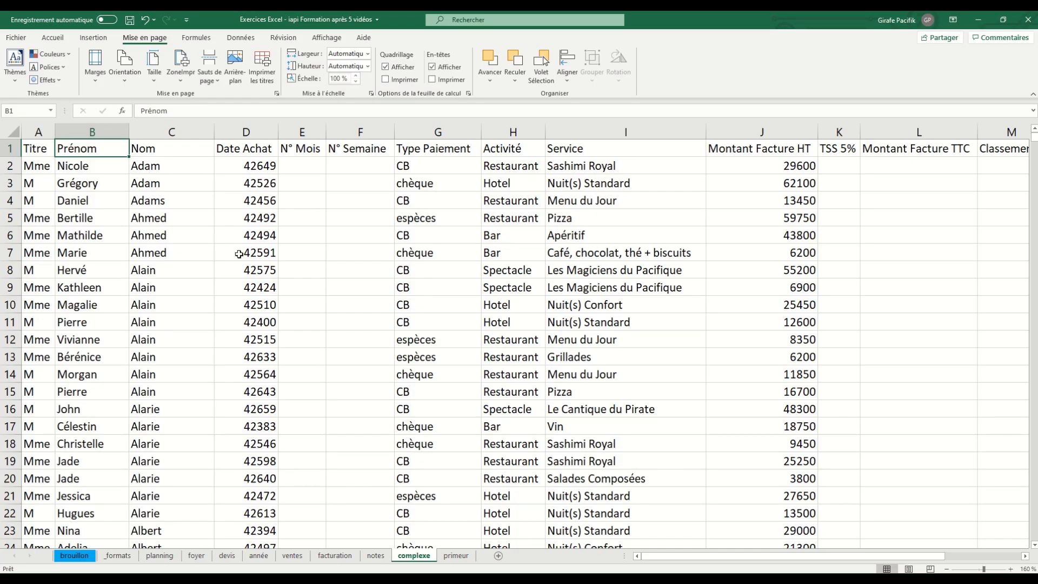
Set row 1 ($1:$1) of the complexe sheet to repeat at the top of every printed page, and open the print preview
{"action": "left_click", "coordinate": [264, 71]}
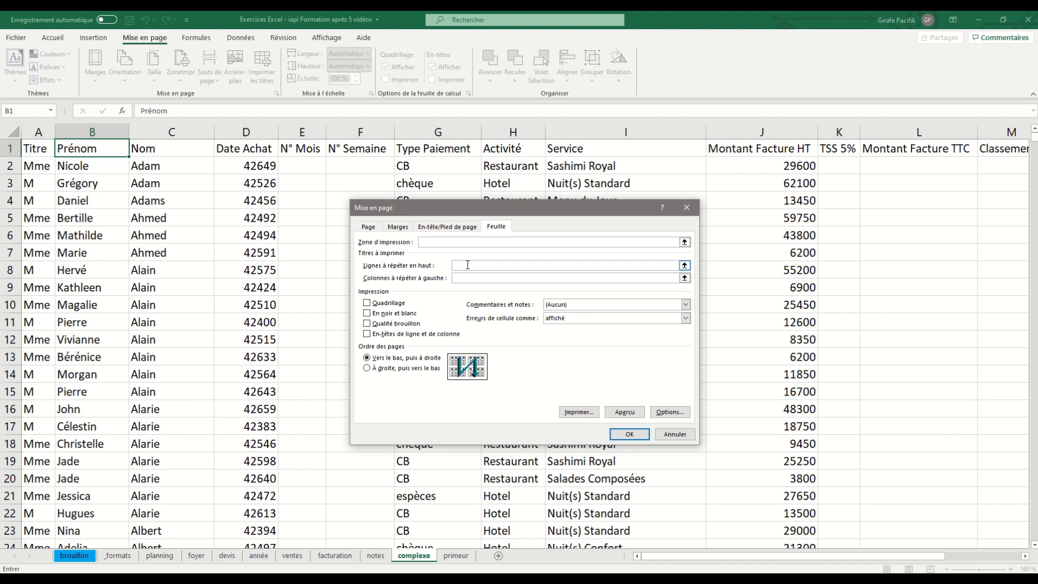
{"action": "left_click", "coordinate": [188, 151]}
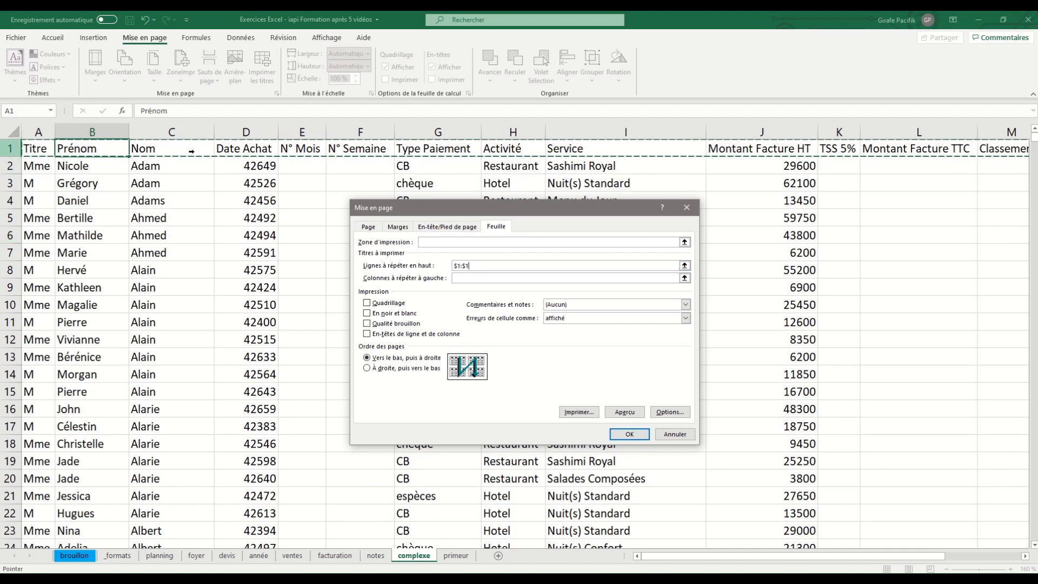
{"action": "left_click_drag", "start_coordinate": [193, 151], "coordinate": [140, 151]}
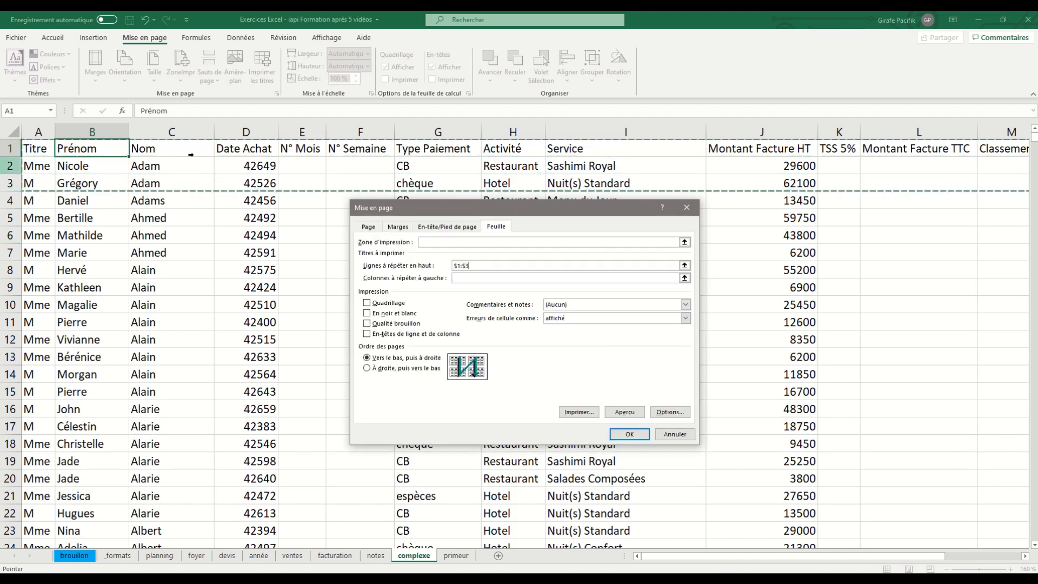
{"action": "left_click", "coordinate": [627, 434]}
{"action": "key", "text": "ctrl+p"}
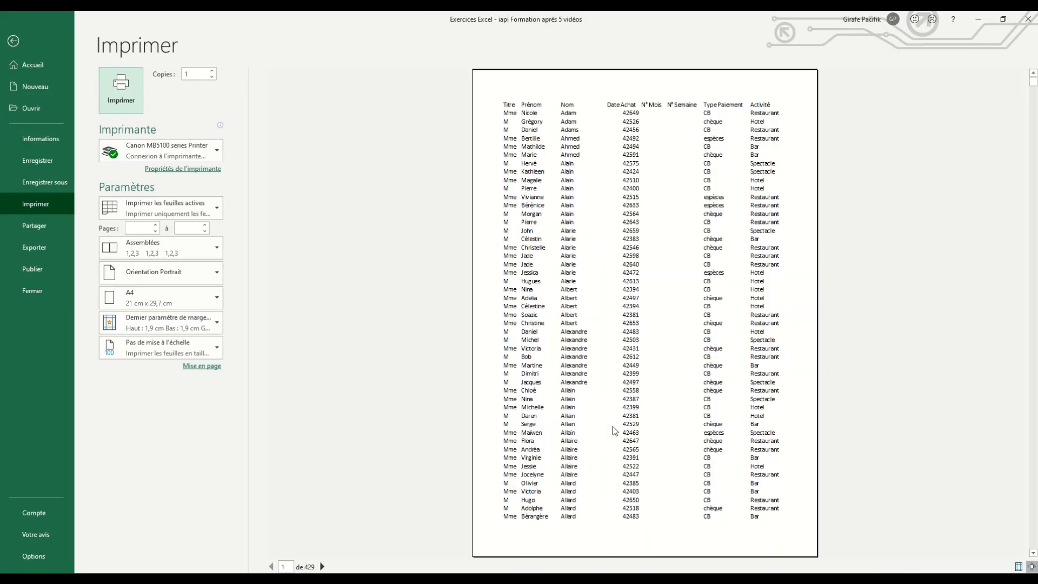
Page through the first six pages of the complexe sheet's print preview to check the repeated header row, and close the preview
{"action": "left_click", "coordinate": [323, 566]}
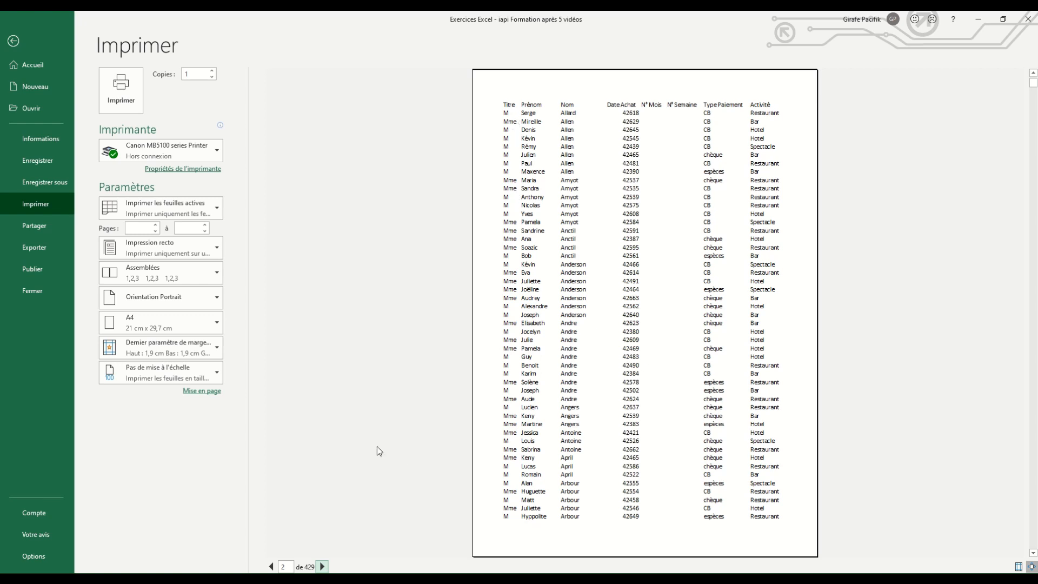
{"action": "double_click", "coordinate": [323, 567]}
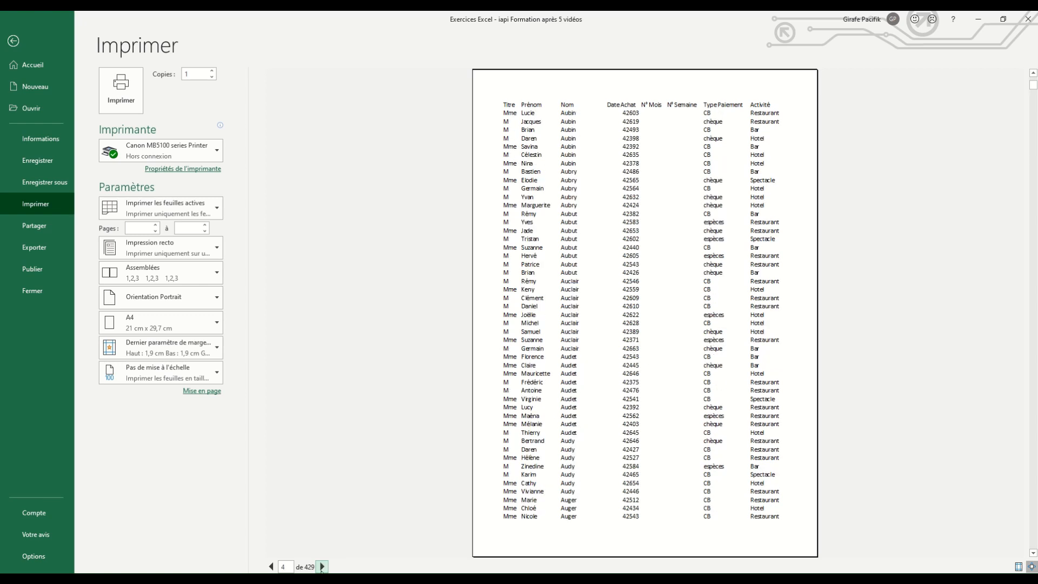
{"action": "left_click", "coordinate": [322, 567]}
{"action": "left_click", "coordinate": [323, 566]}
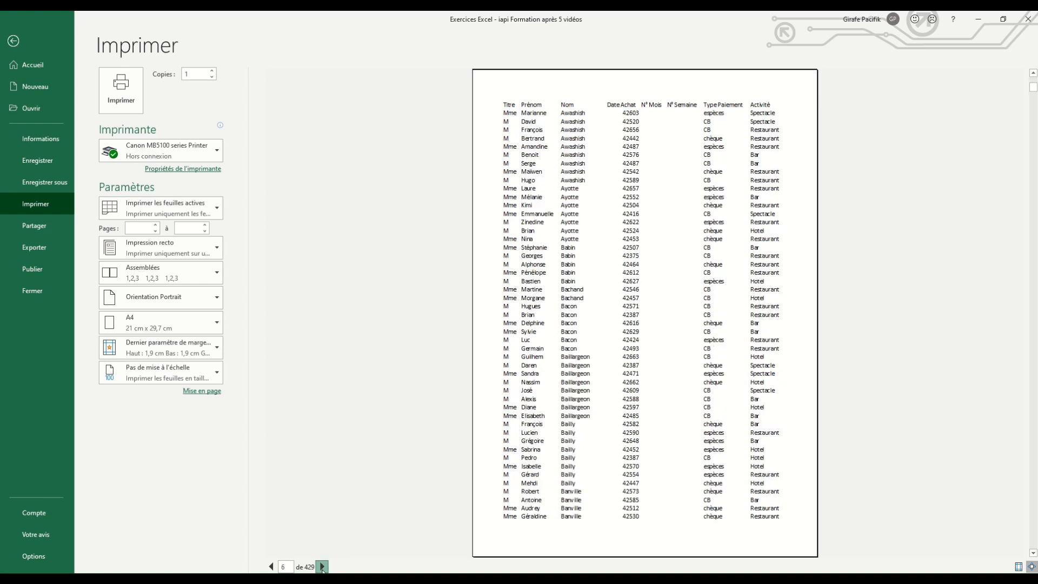
{"action": "left_click", "coordinate": [271, 567]}
{"action": "left_click", "coordinate": [272, 567]}
{"action": "left_click", "coordinate": [272, 567]}
{"action": "left_click", "coordinate": [272, 566]}
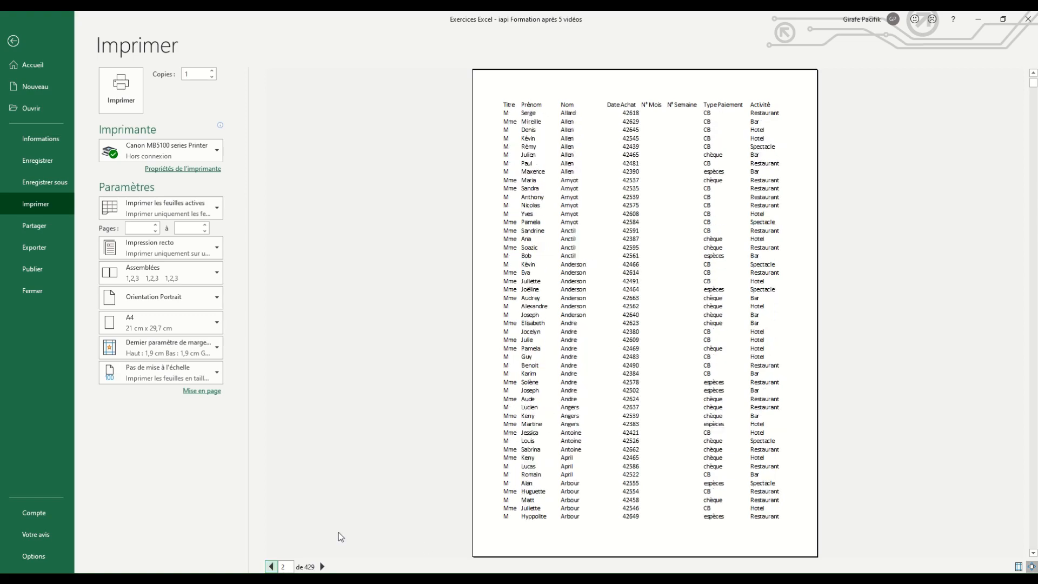
{"action": "left_click", "coordinate": [272, 567]}
{"action": "key", "text": "Escape"}
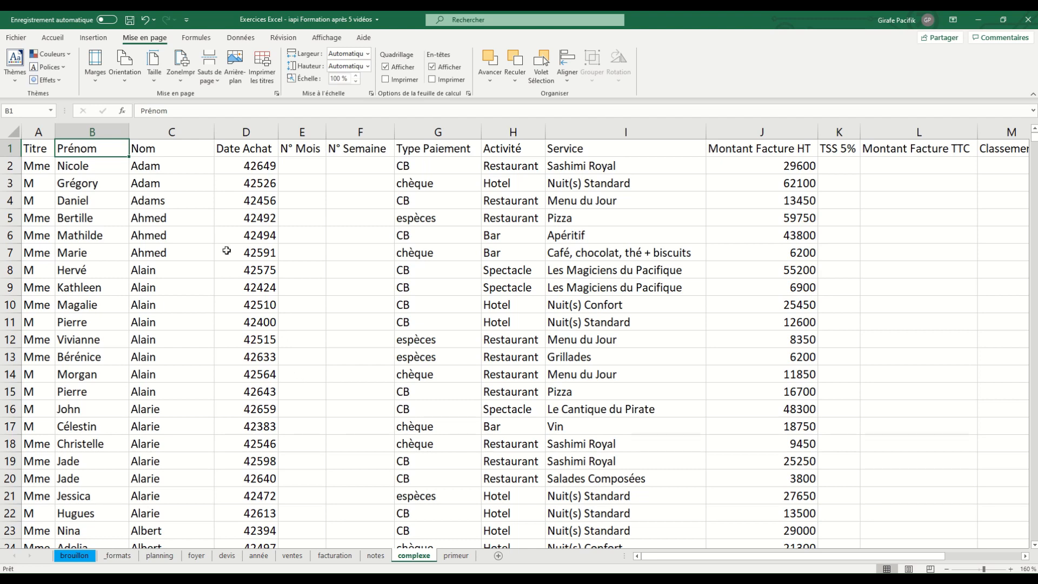
Review the print titles settings for repeated rows and columns and the comments option, and cancel the dialog without changes
{"action": "left_click", "coordinate": [262, 70]}
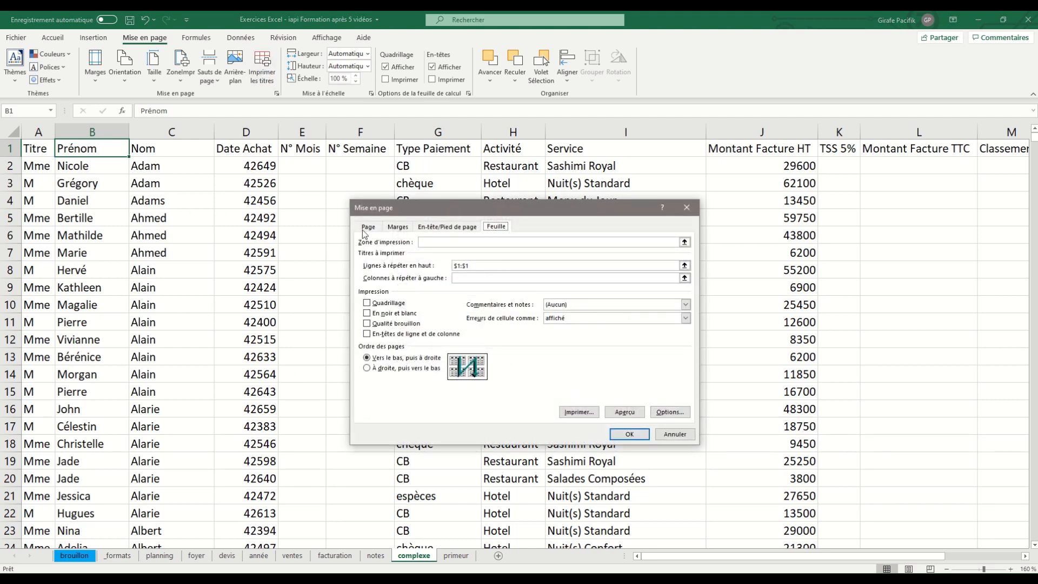
{"action": "left_click", "coordinate": [464, 265]}
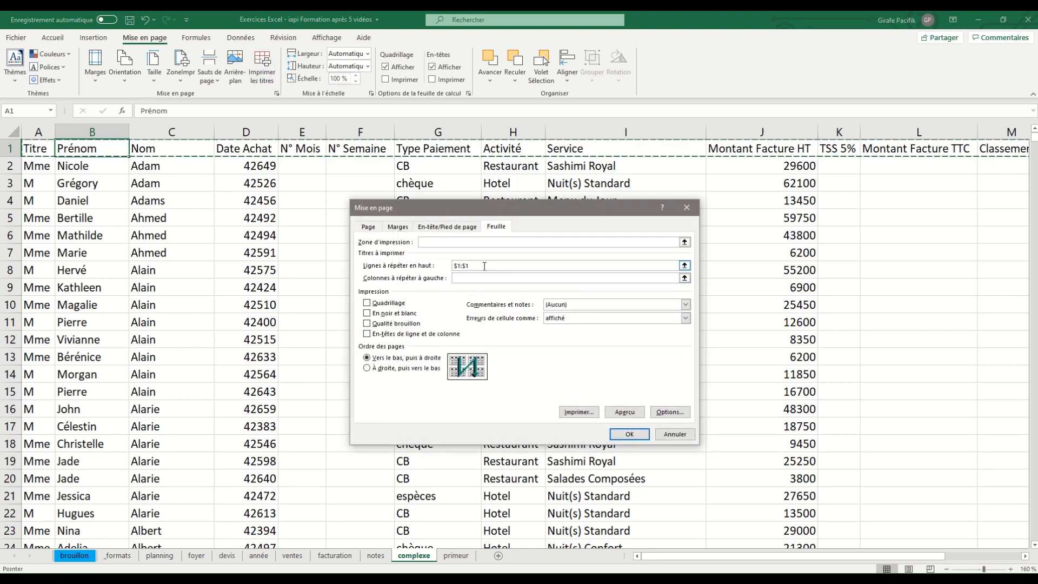
{"action": "left_click", "coordinate": [485, 278]}
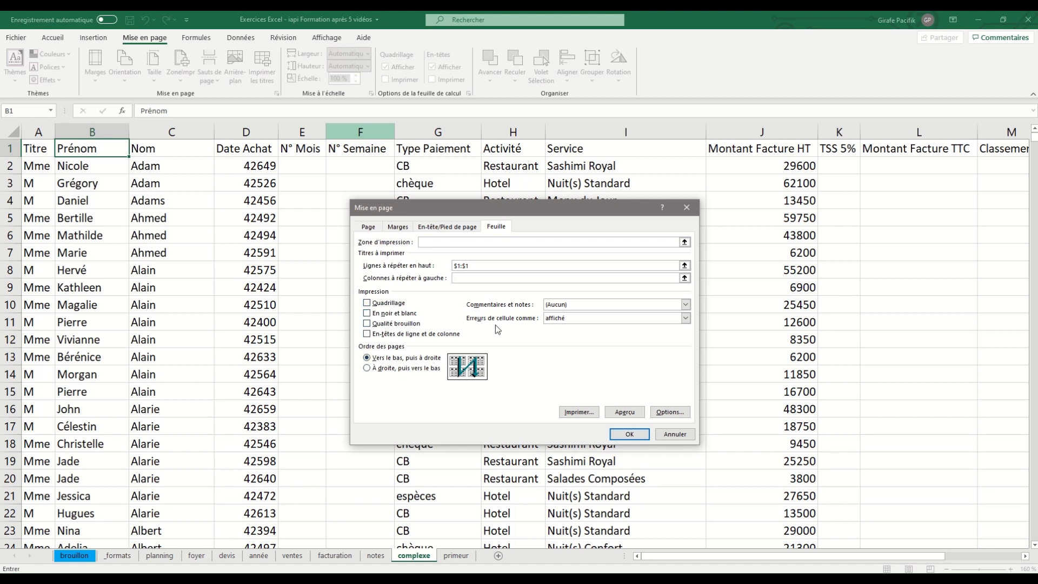
{"action": "left_click", "coordinate": [565, 305]}
{"action": "left_click", "coordinate": [566, 305]}
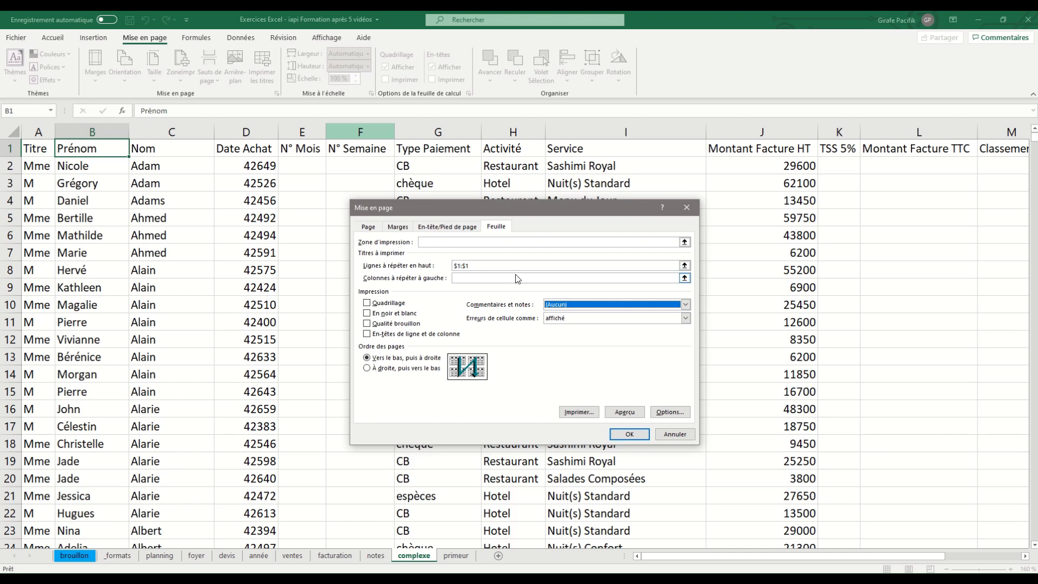
{"action": "left_click", "coordinate": [676, 435]}
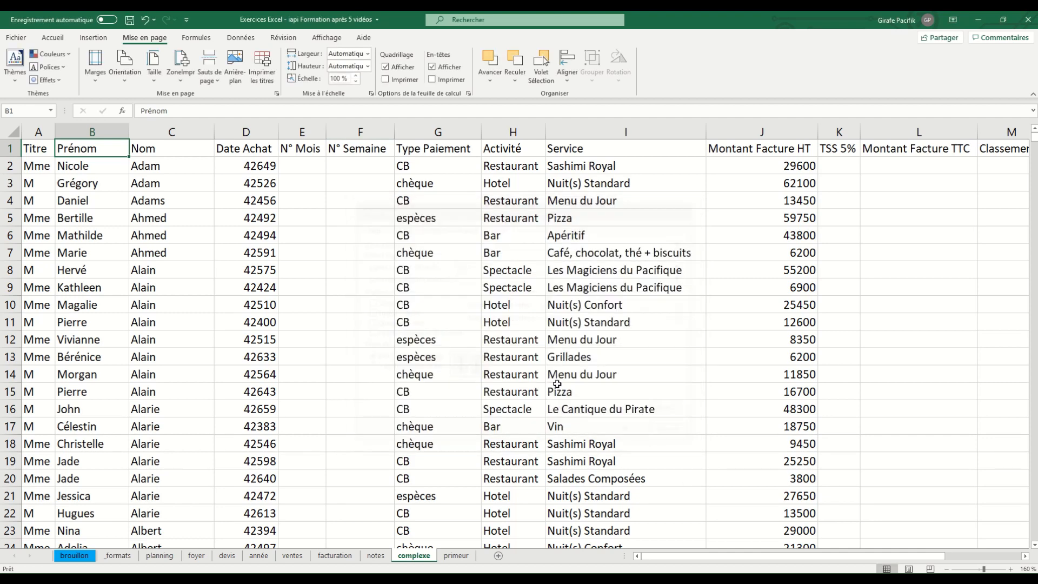
Show the complexe sheet in page layout view and enter a first name in the left section of the page header
{"action": "left_click", "coordinate": [911, 569]}
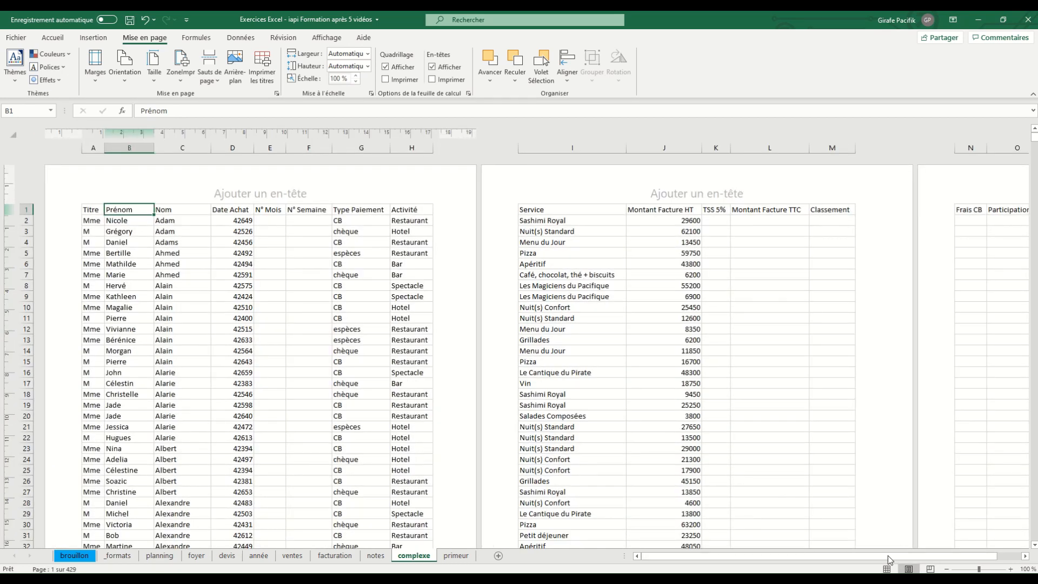
{"action": "left_click", "coordinate": [216, 295]}
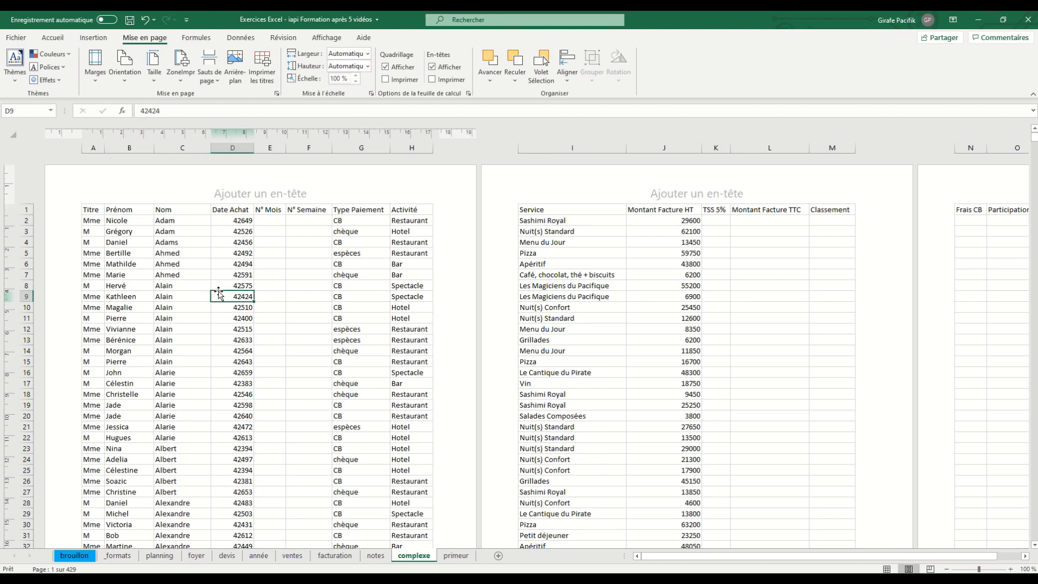
{"action": "left_click", "coordinate": [171, 196]}
{"action": "left_click", "coordinate": [219, 199]}
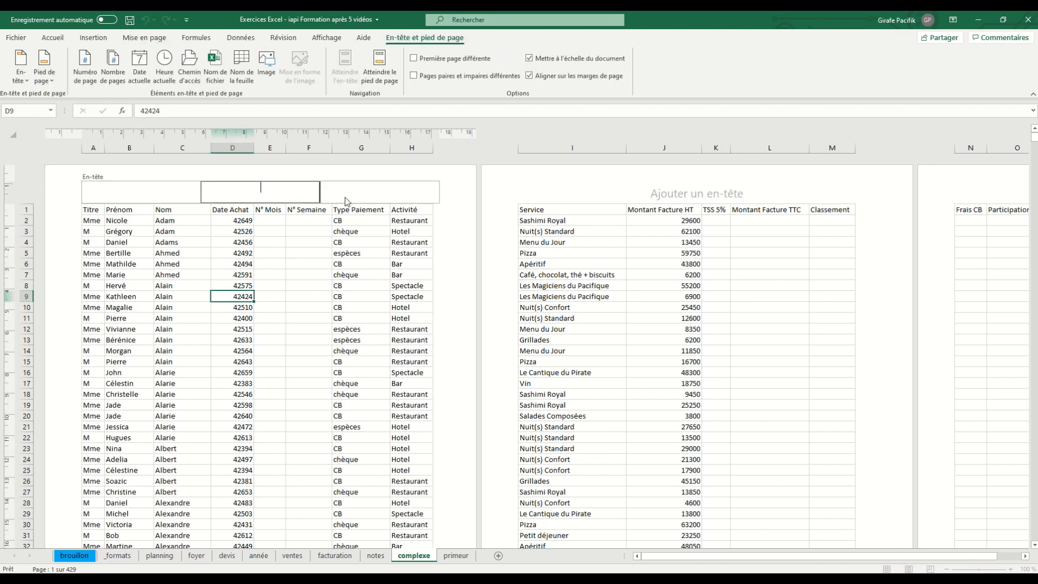
{"action": "left_click", "coordinate": [348, 202]}
{"action": "left_click", "coordinate": [209, 190]}
{"action": "left_click", "coordinate": [172, 191]}
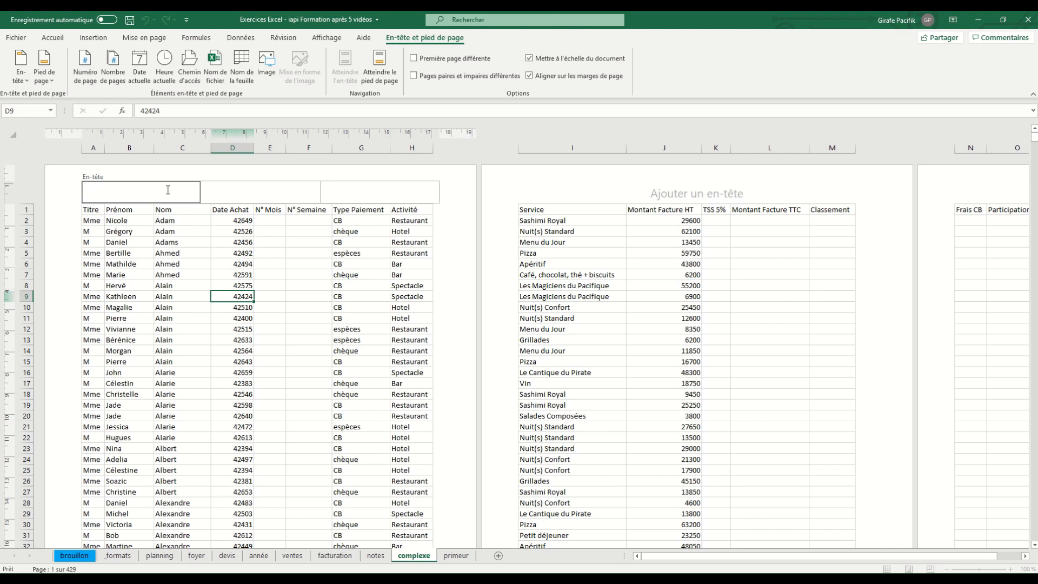
{"action": "type", "text": "Samuel"}
Insert the page number field (&[Page]) in the centre section of the complexe sheet's header and check it on the pages
{"action": "left_click", "coordinate": [265, 191]}
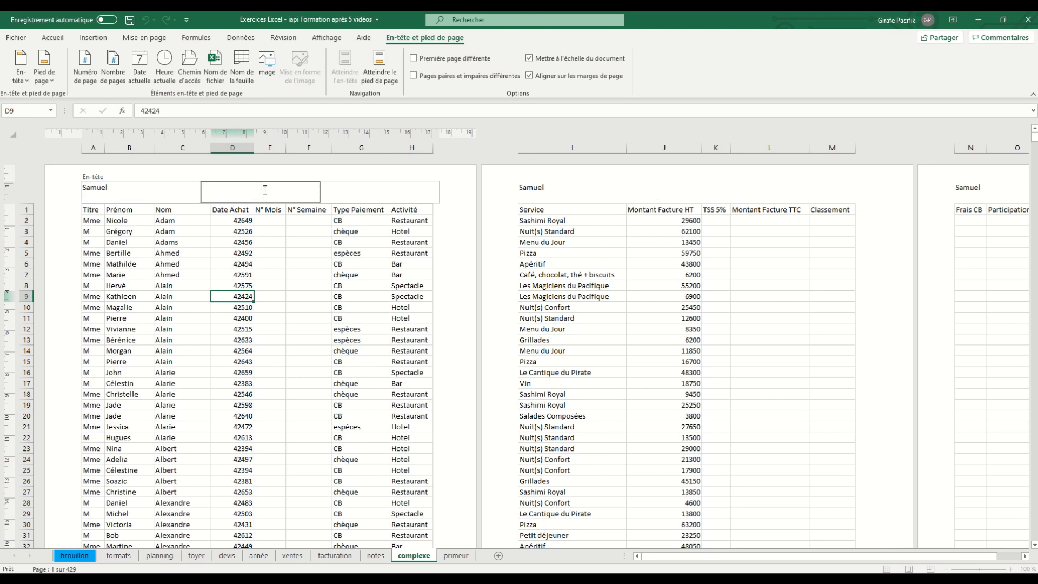
{"action": "left_click", "coordinate": [85, 65]}
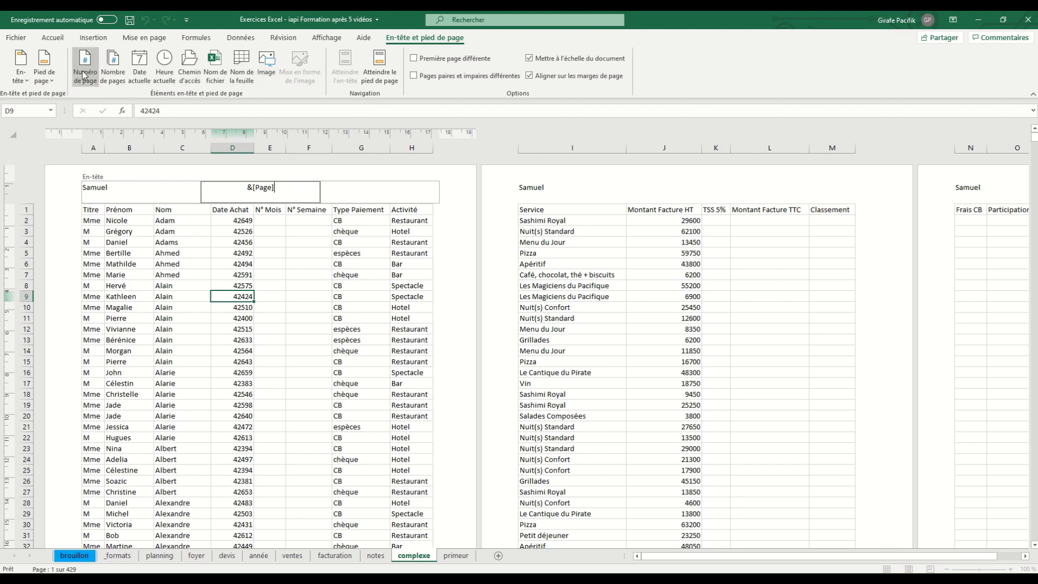
{"action": "left_click", "coordinate": [272, 237]}
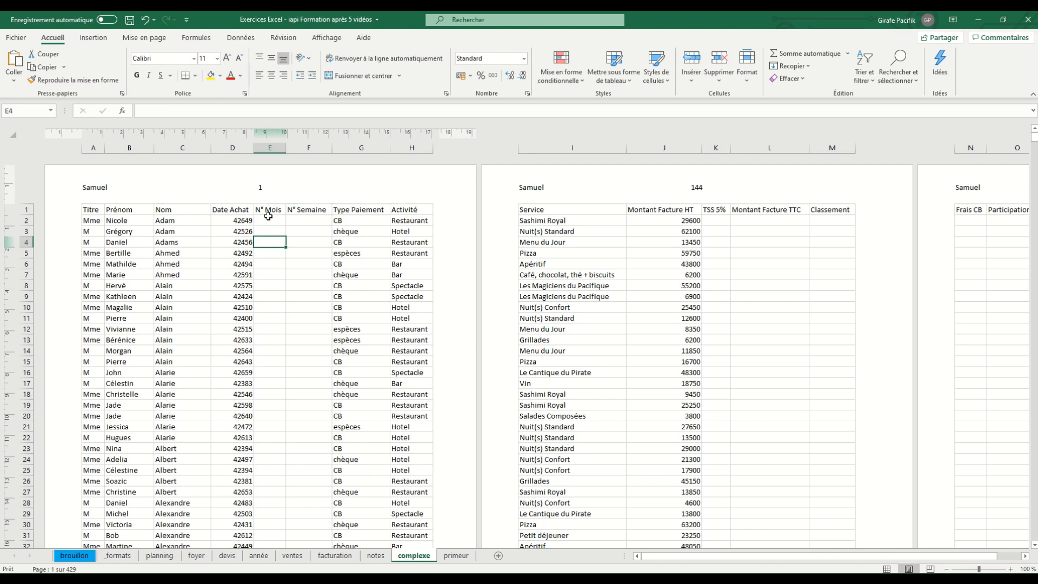
{"action": "scroll", "coordinate": [270, 295], "scroll_direction": "down", "scroll_amount": 15}
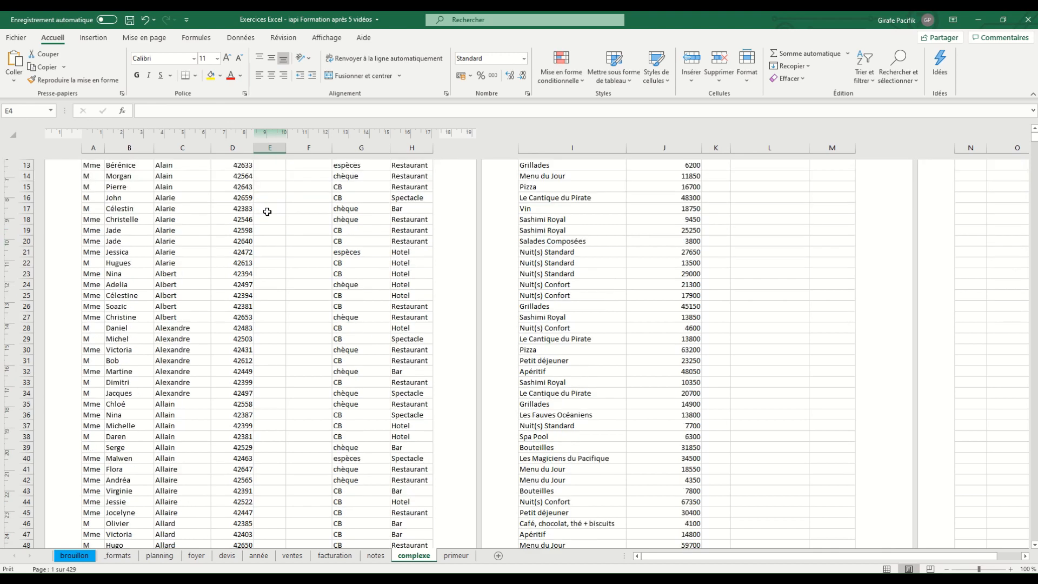
{"action": "scroll", "coordinate": [276, 293], "scroll_direction": "up", "scroll_amount": 15}
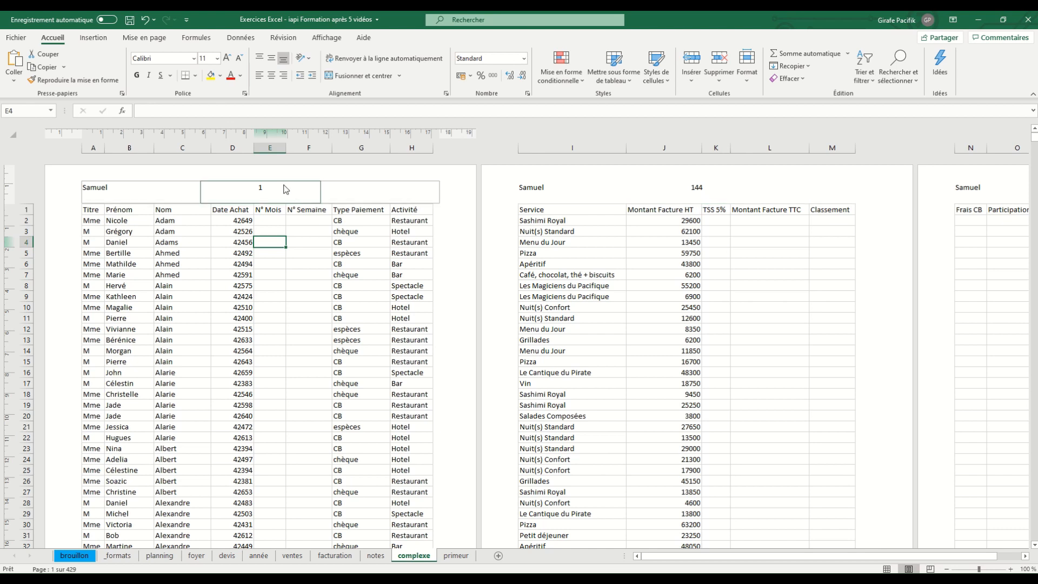
Extend the centre header with "sur" and the number-of-pages field so it reads &[Page] sur &[Pages]
{"action": "left_click", "coordinate": [287, 188]}
{"action": "left_click", "coordinate": [288, 187]}
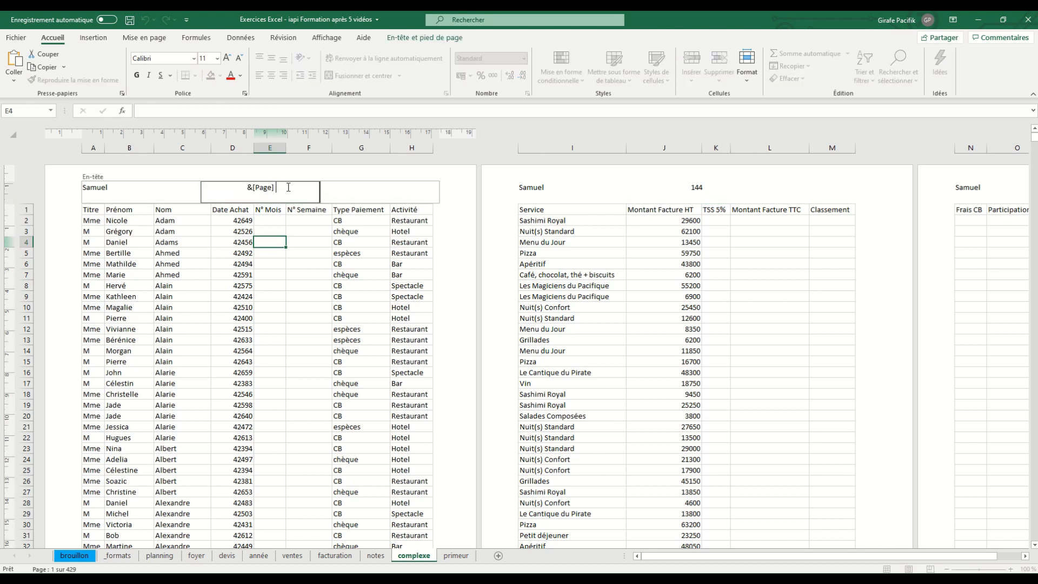
{"action": "type", "text": "sur"}
{"action": "left_click", "coordinate": [425, 37]}
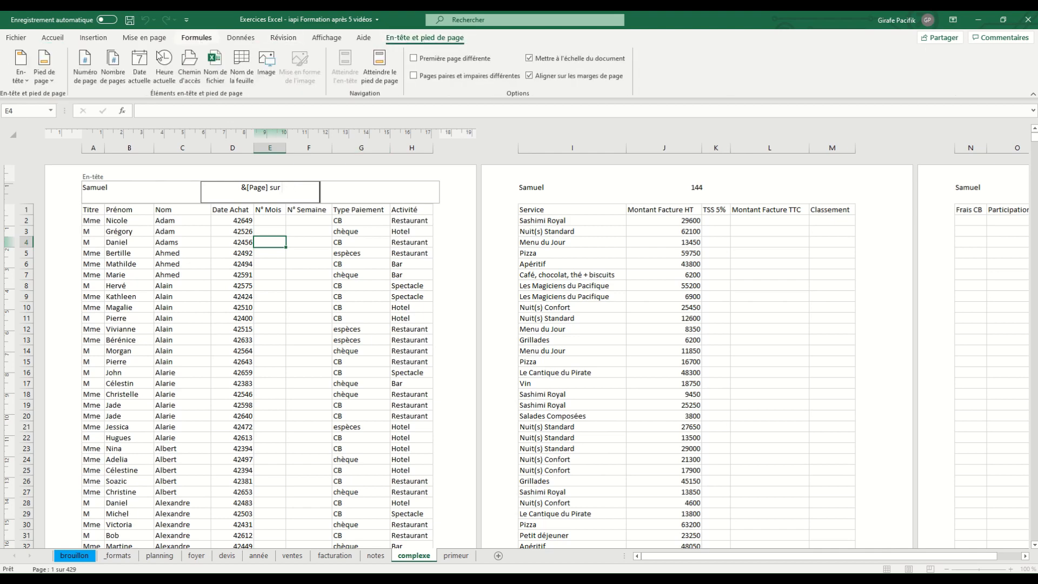
{"action": "left_click", "coordinate": [112, 65]}
{"action": "left_click", "coordinate": [271, 241]}
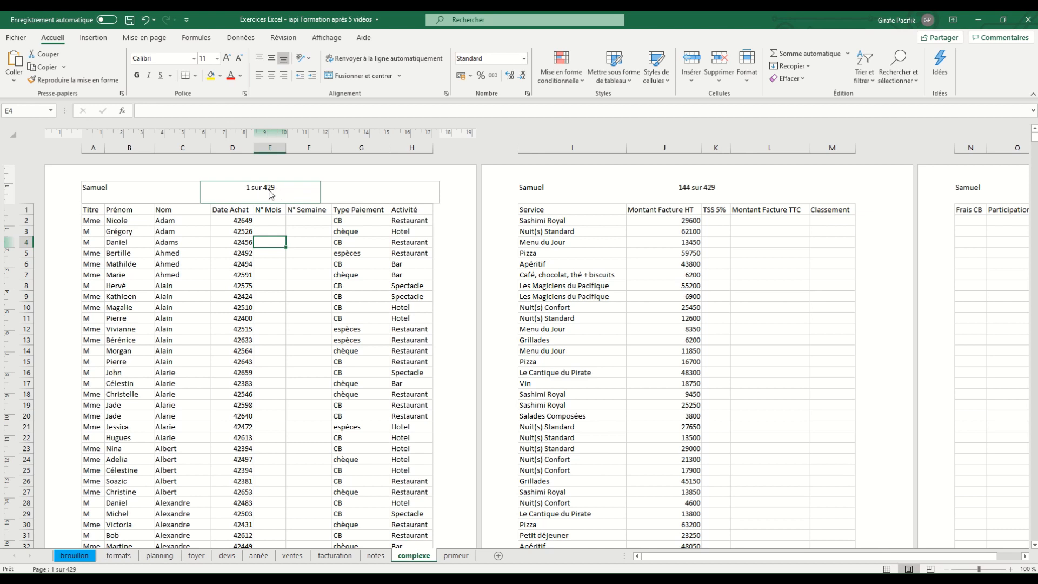
Review the header elements and options from the centre and right header sections, return to the normal view and show the page layout commands
{"action": "left_click", "coordinate": [293, 196]}
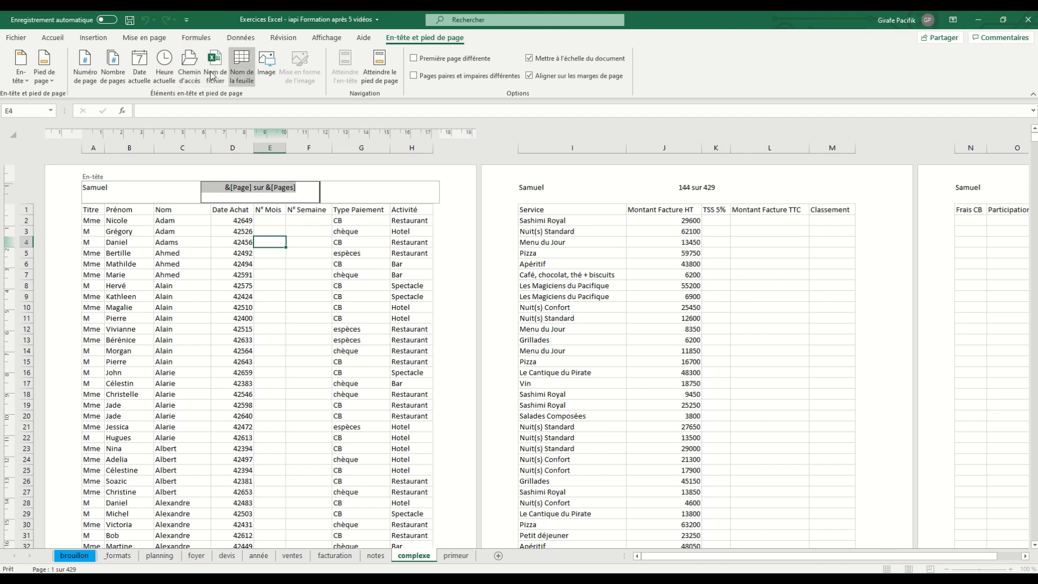
{"action": "left_click", "coordinate": [336, 185]}
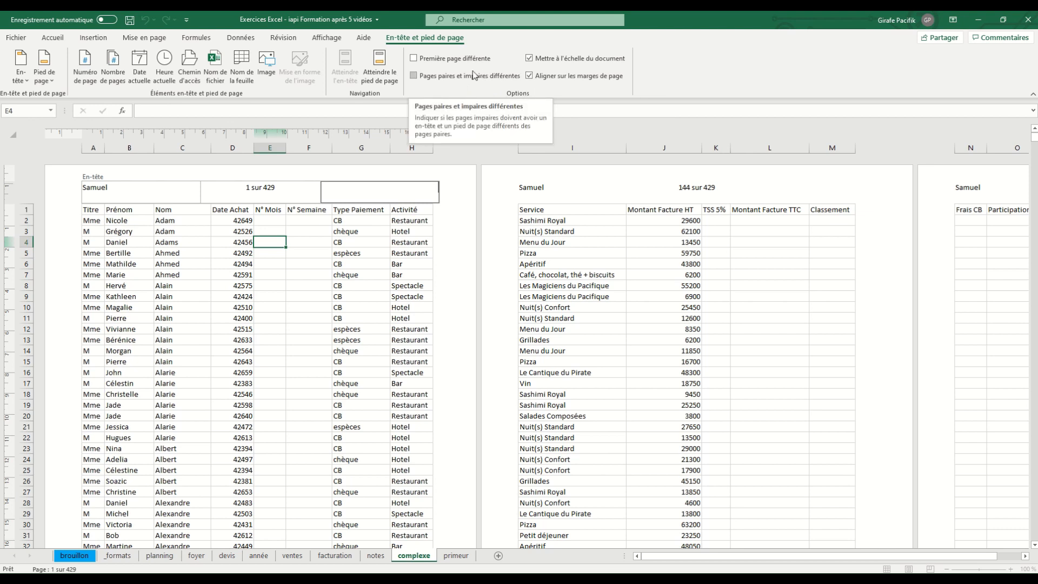
{"action": "left_click", "coordinate": [270, 253]}
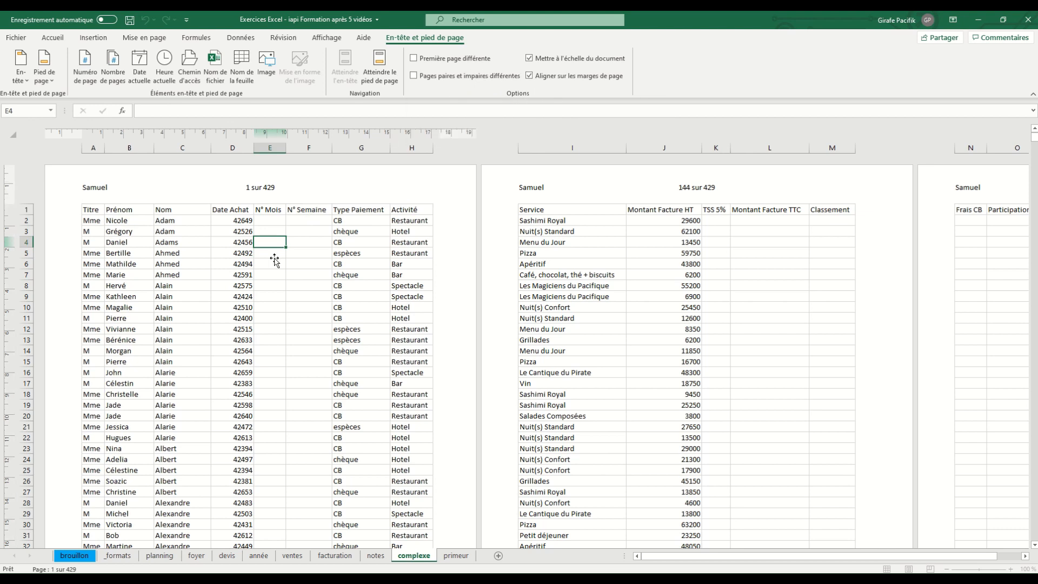
{"action": "left_click", "coordinate": [887, 569]}
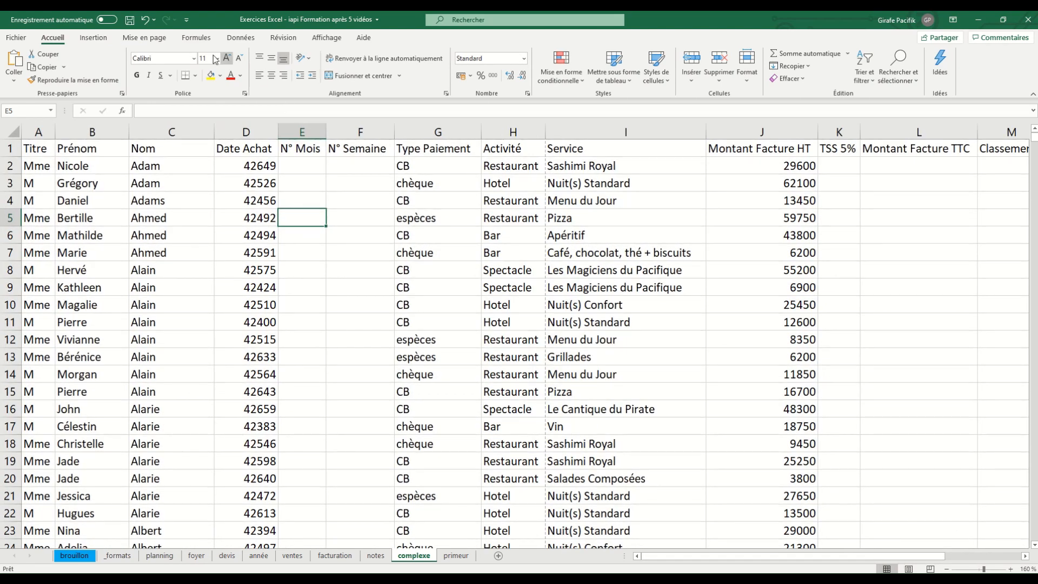
{"action": "left_click", "coordinate": [163, 41]}
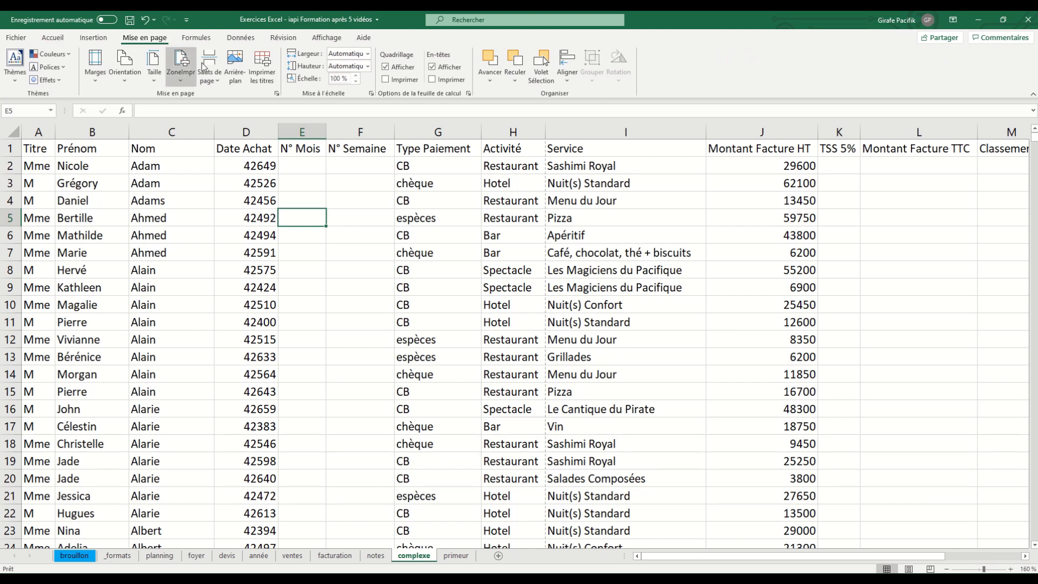